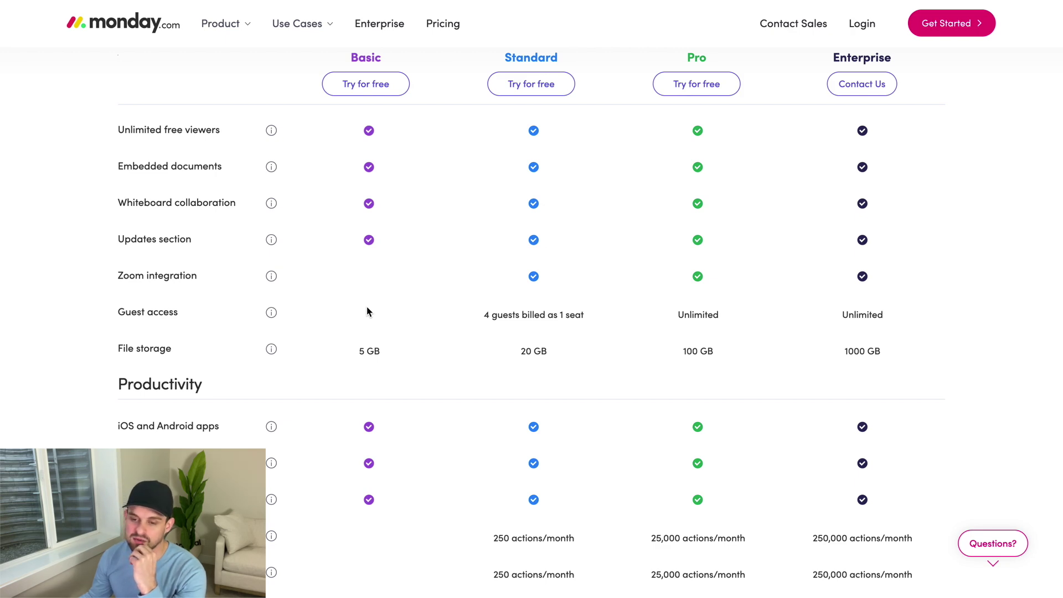
Step: Look through the favorites list and the boards in the Templates and SEO workspaces
scroll(390, 327, "up", 10)
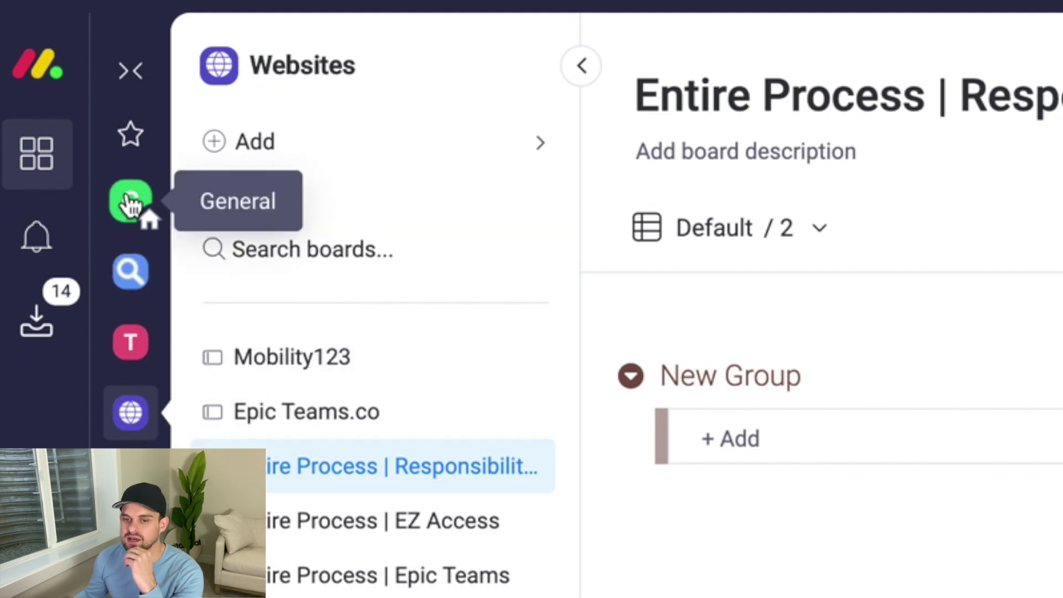
left_click(131, 141)
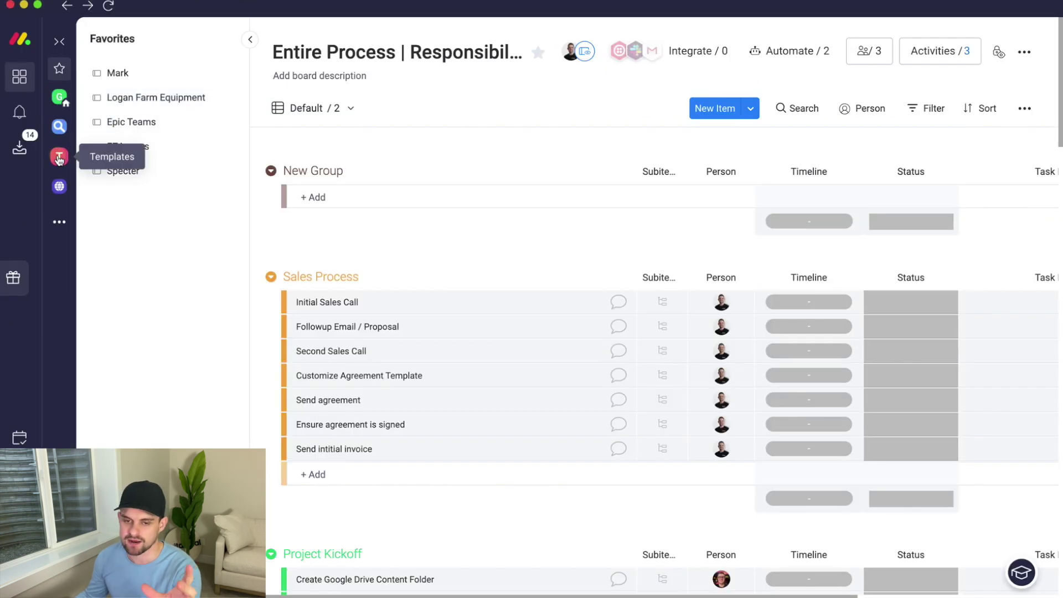
left_click(130, 342)
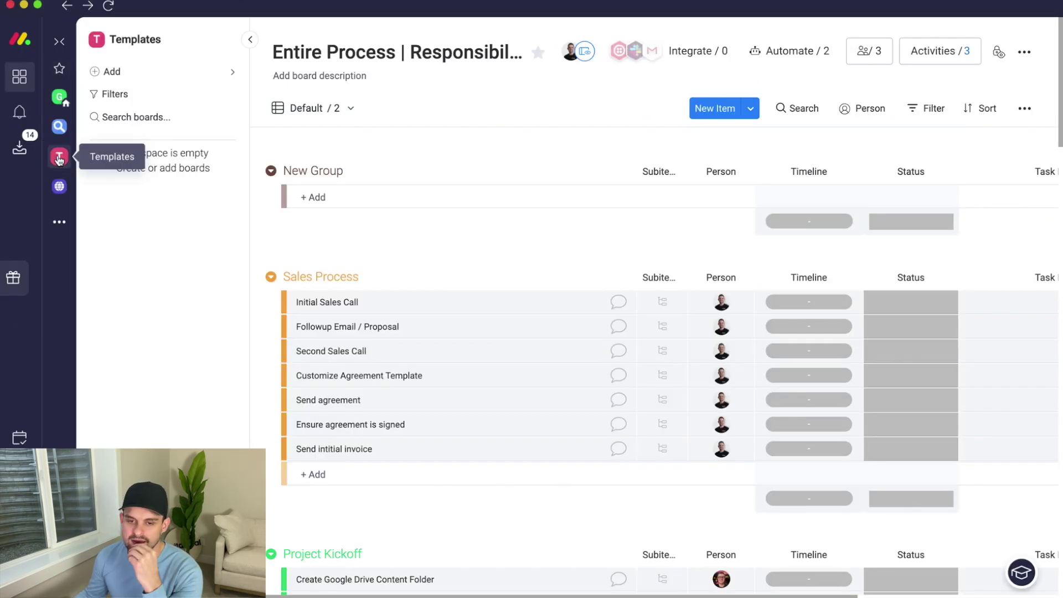
left_click(59, 126)
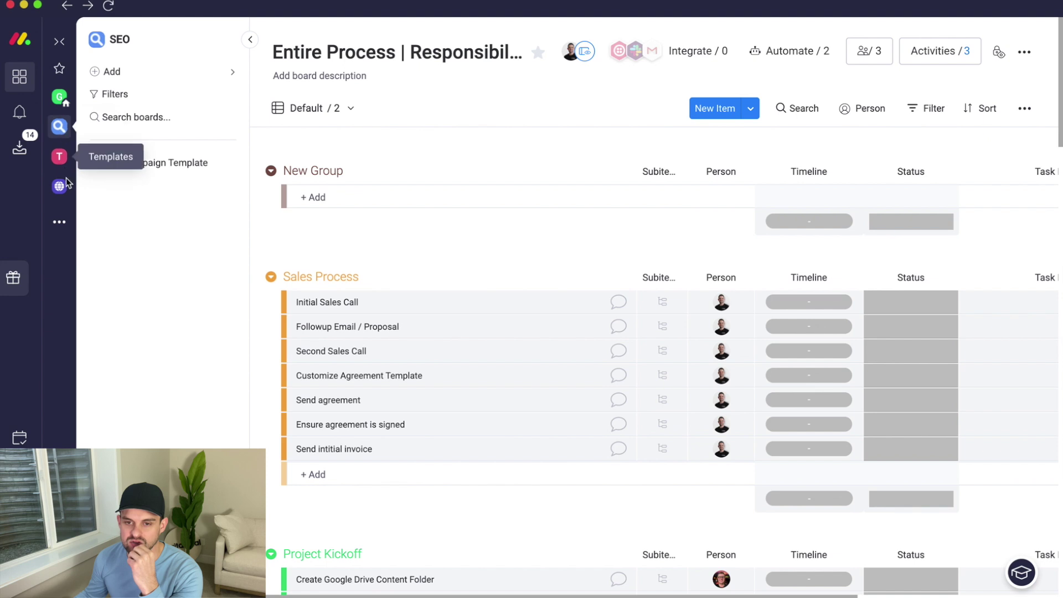
Step: Open the Mobility123 board in the Websites workspace
left_click(59, 186)
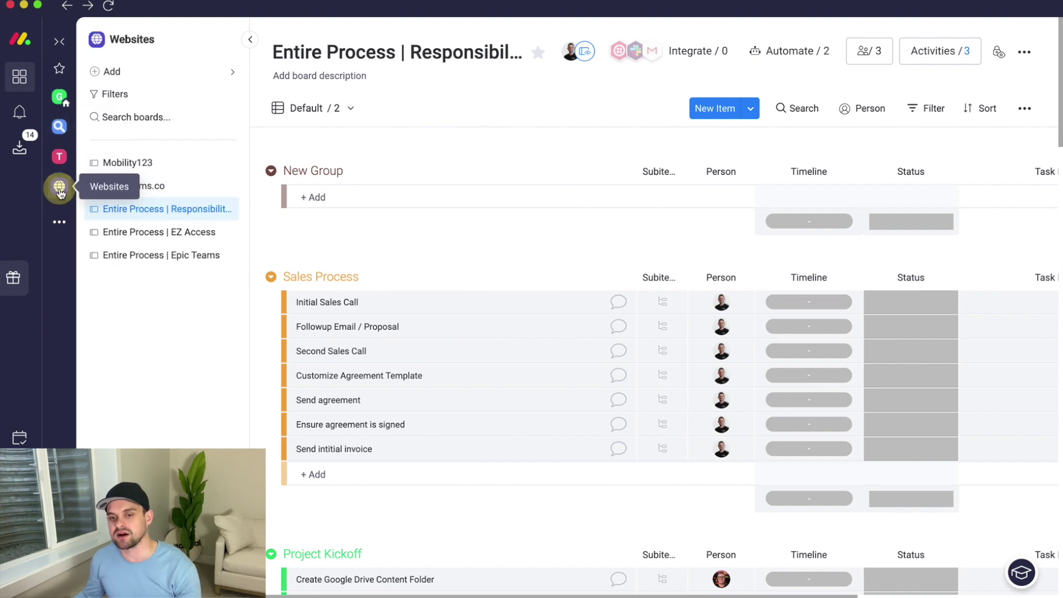
left_click(144, 162)
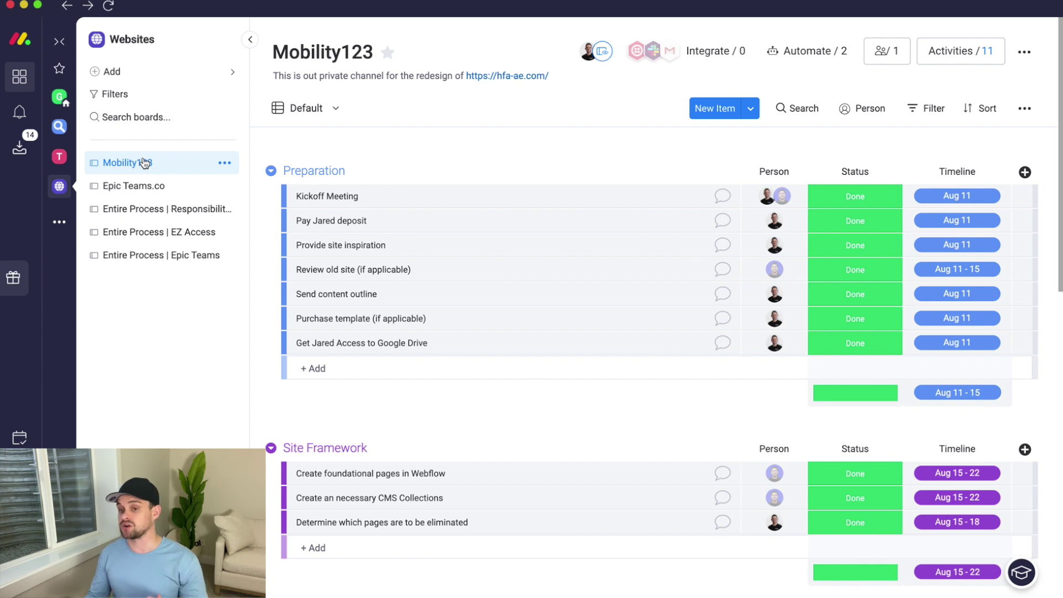
scroll(419, 164, "down", 1)
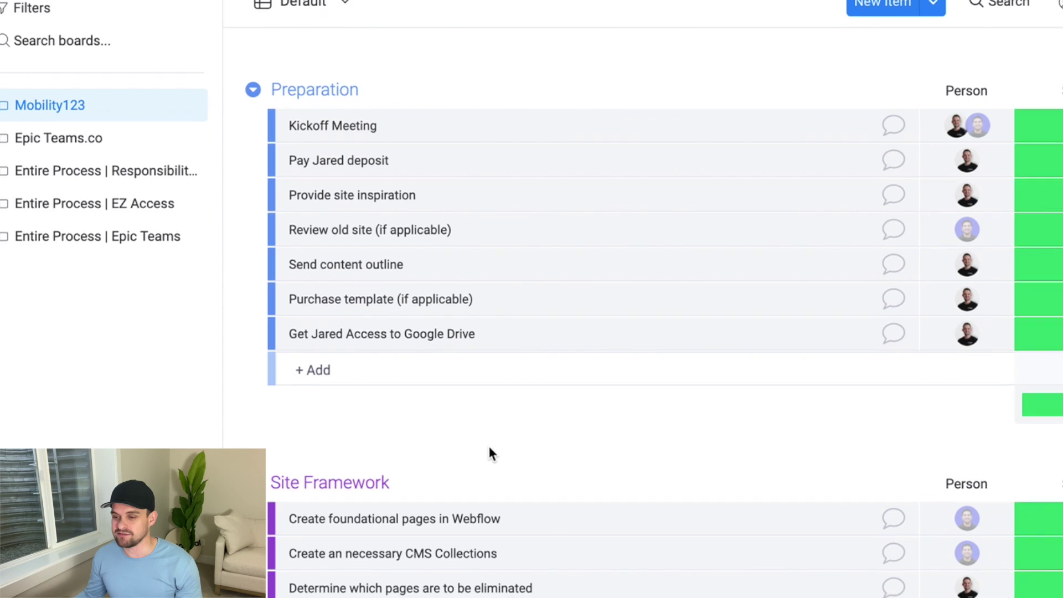
Step: Add a Kanban view to the Mobility123 board, keeping the suggested view name
scroll(343, 88, "up", 1)
left_click(336, 29)
mouse_move(339, 211)
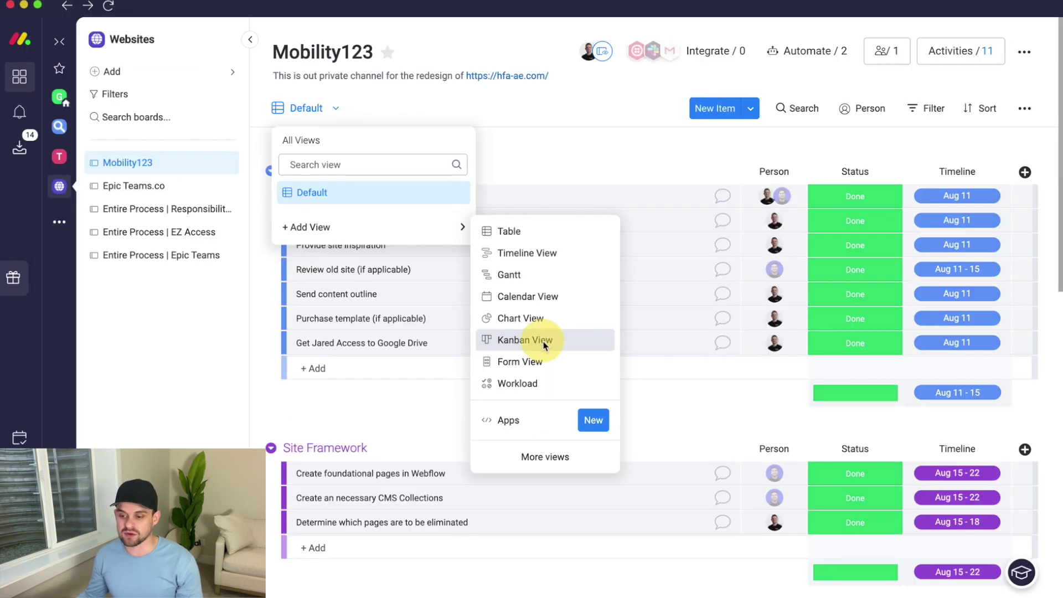
left_click(641, 364)
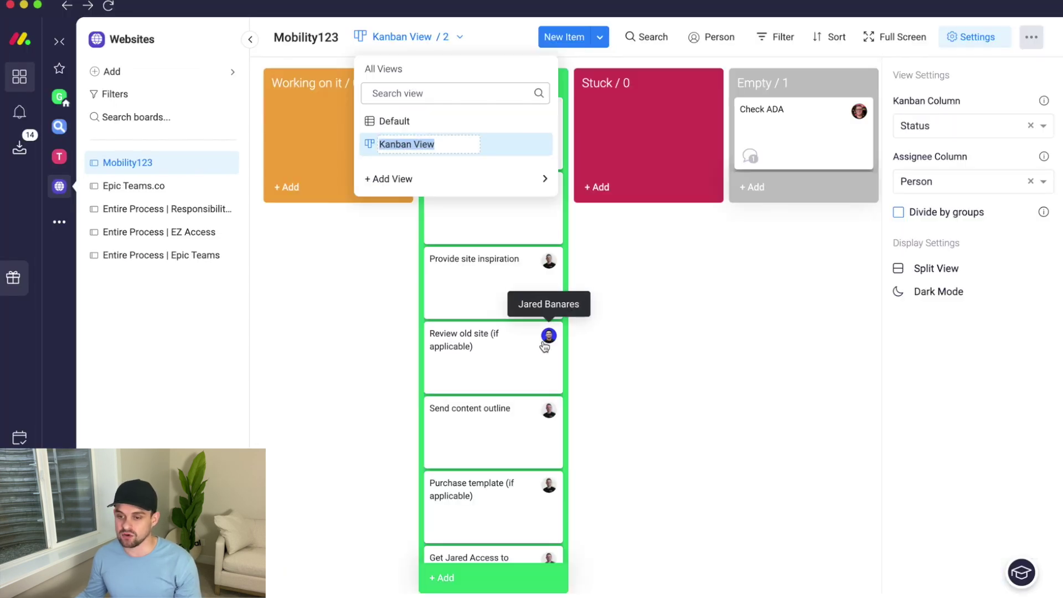
left_click(659, 280)
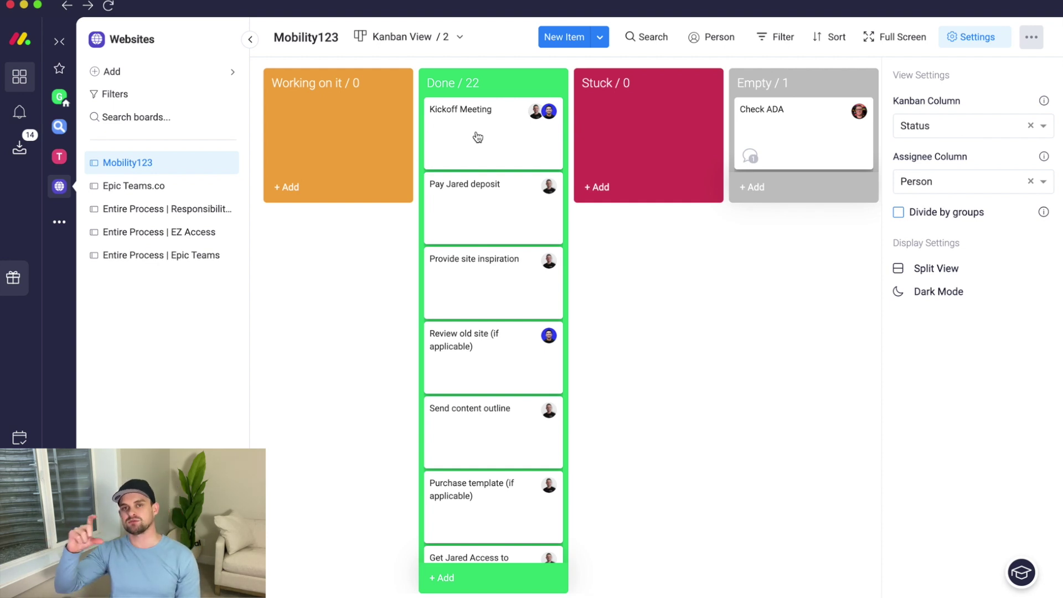
Step: Return to the Default view and look through the board's task groups from Preparation to Site Launch
left_click(434, 38)
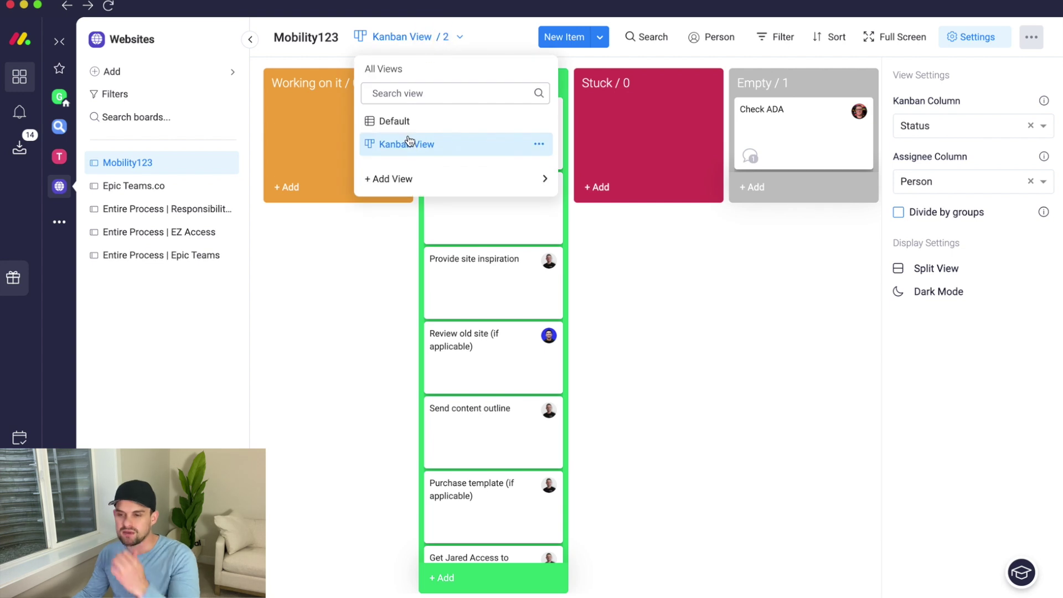
left_click(393, 121)
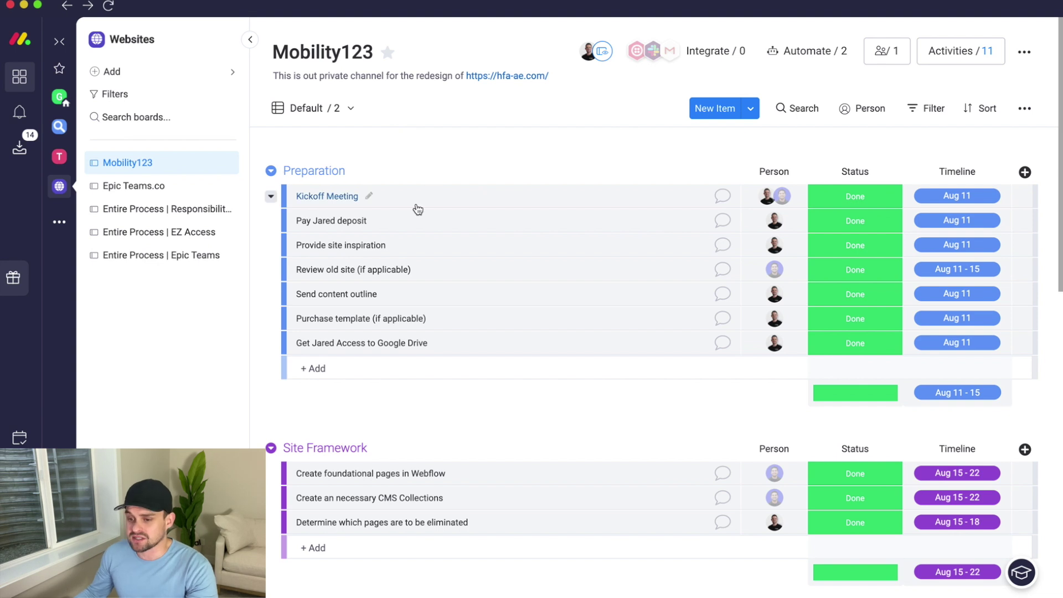
scroll(418, 208, "down", 1)
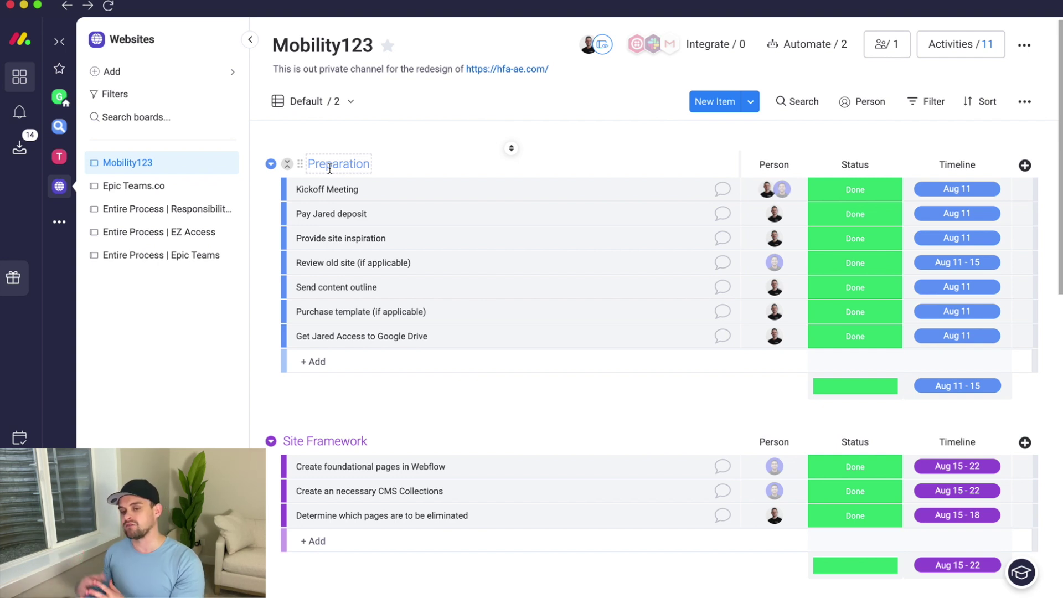
scroll(355, 368, "down", 5)
scroll(344, 367, "down", 4)
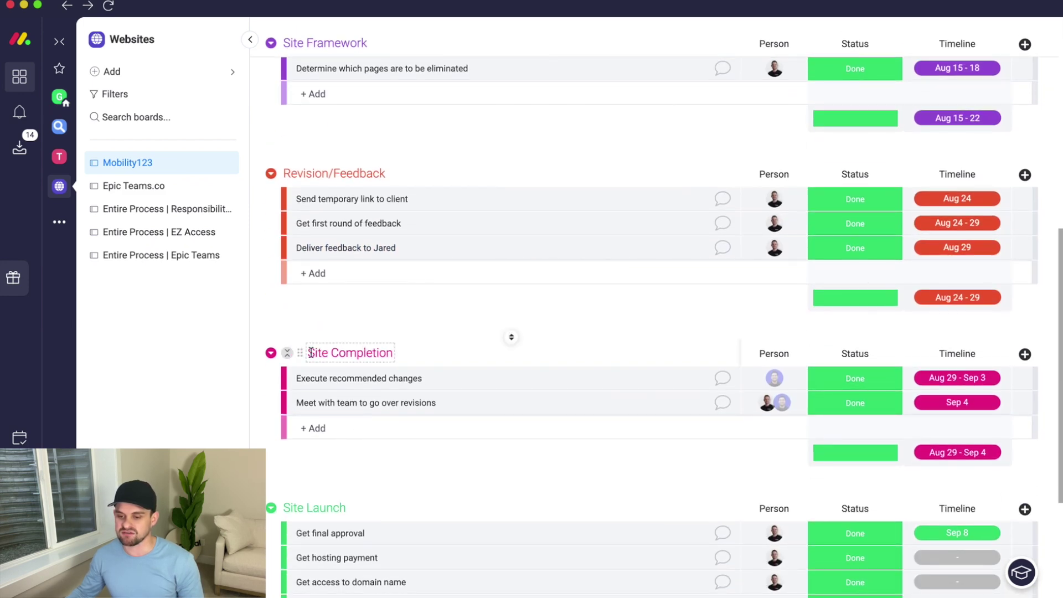
scroll(354, 354, "down", 5)
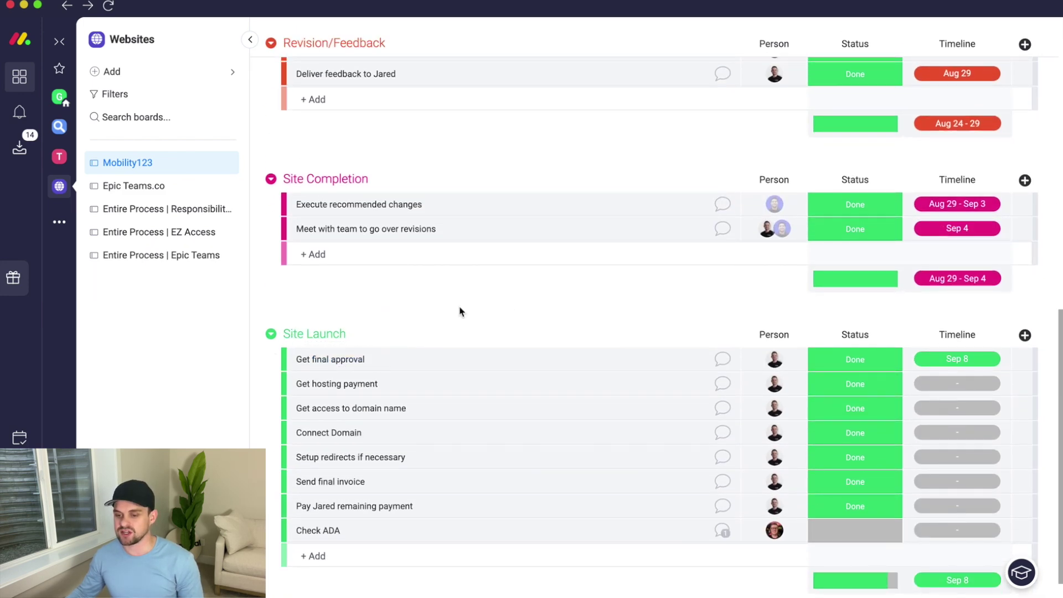
scroll(460, 312, "up", 15)
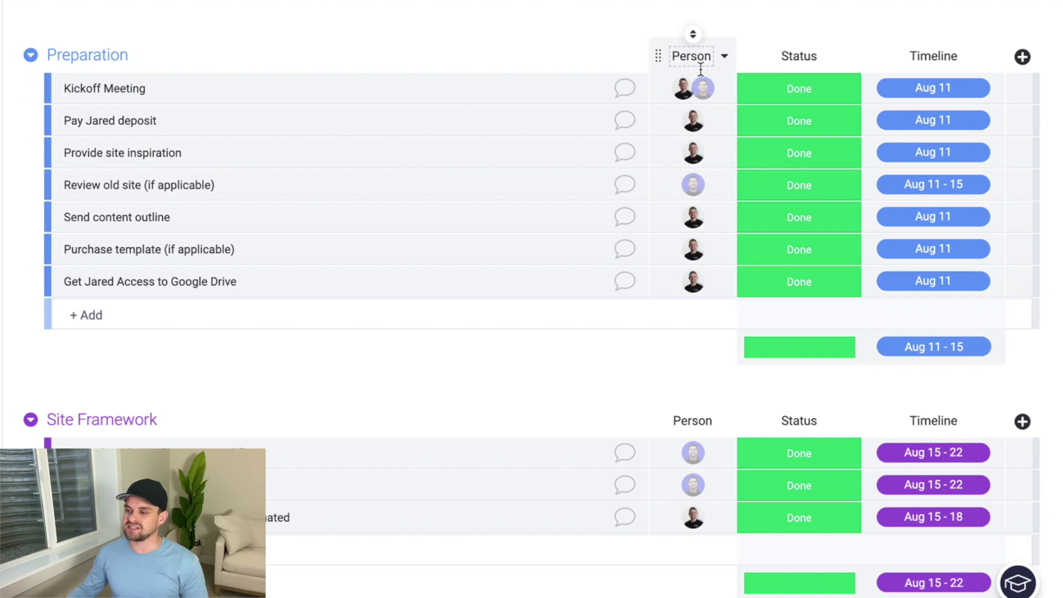
Step: View the updates of the Kickoff Meeting task and of the deposit payment task below it, closing each one
left_click(624, 88)
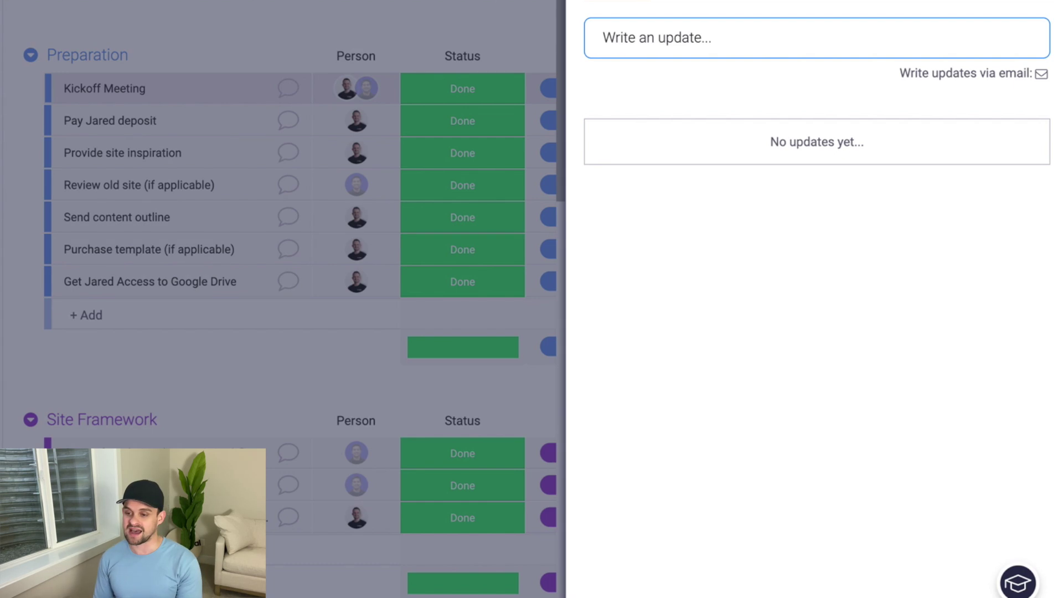
left_click(243, 136)
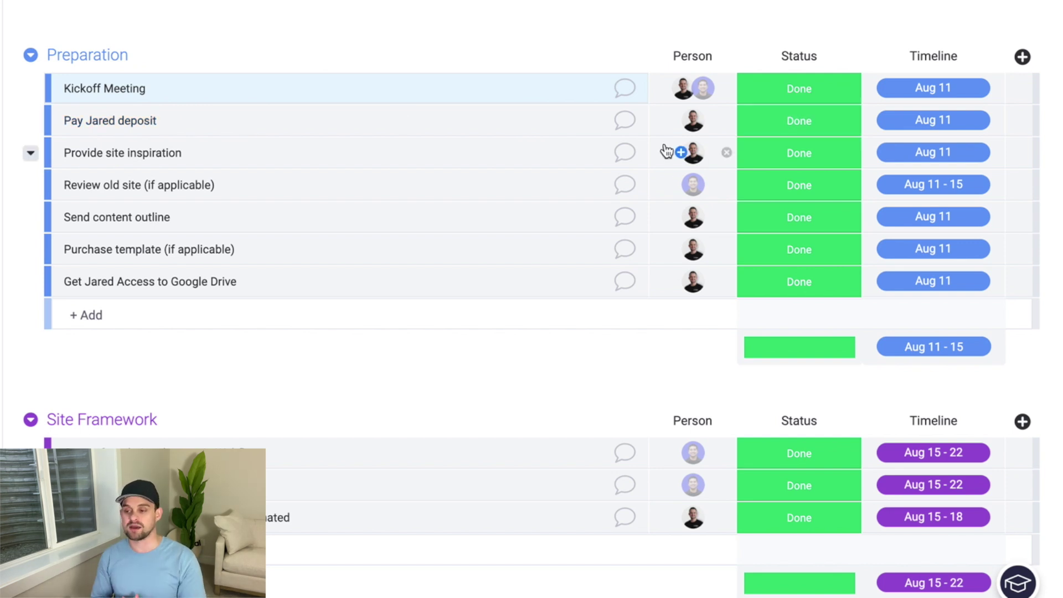
left_click(626, 122)
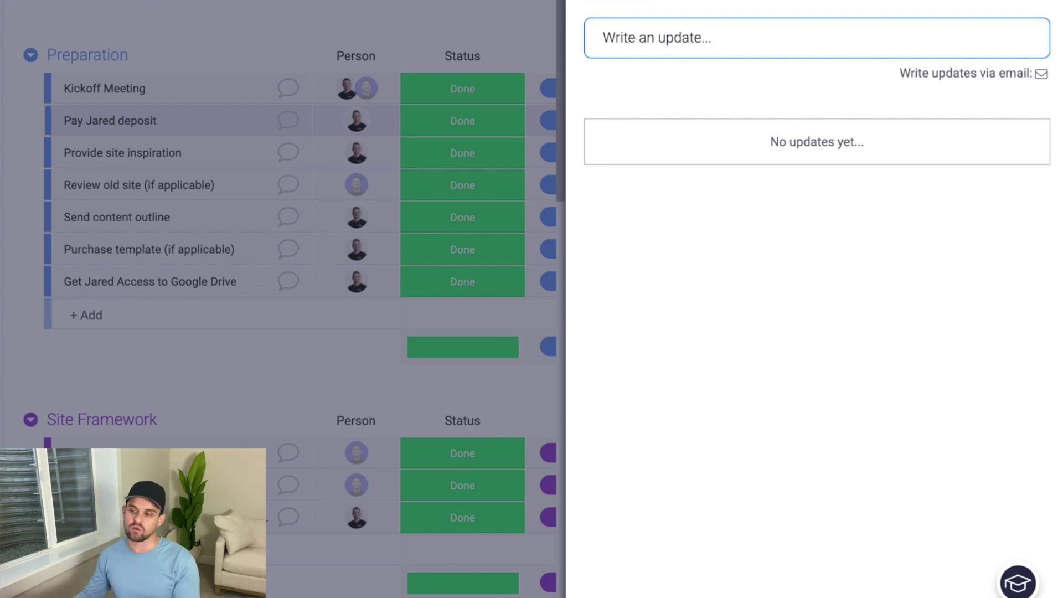
left_click(620, 3)
mouse_move(702, 98)
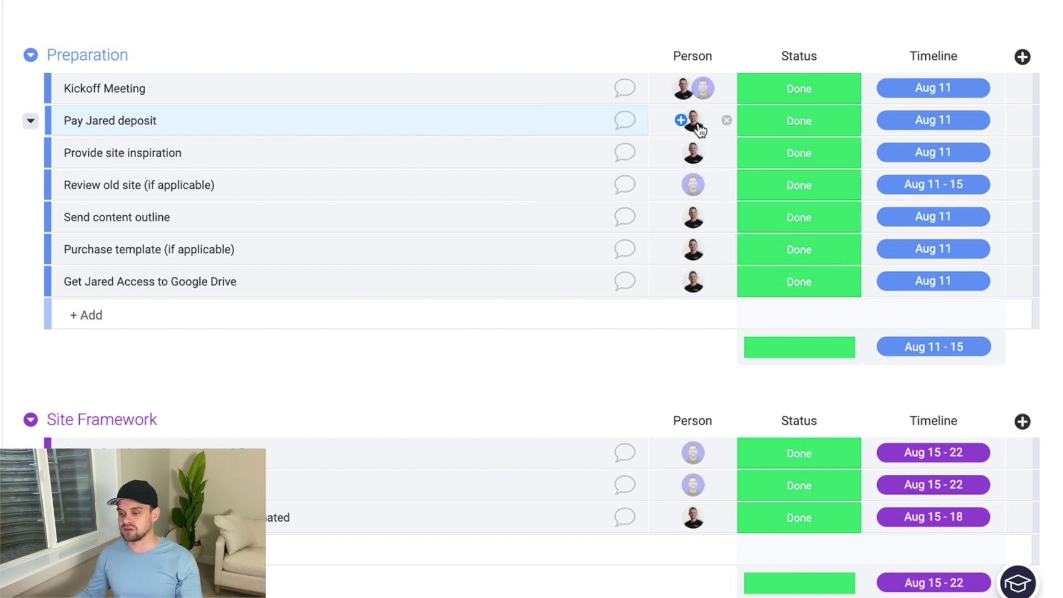
Step: Examine the task assignments across the groups and view the people available to assign to the Send content outline task
mouse_move(697, 123)
left_click(698, 254)
scroll(686, 291, "down", 2)
scroll(672, 299, "down", 3)
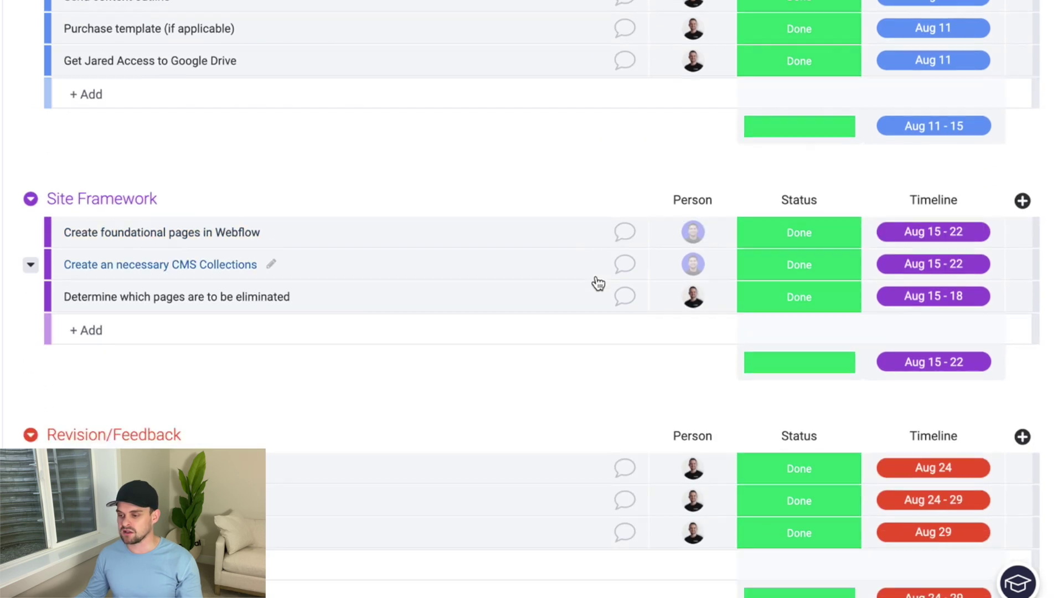
scroll(609, 210, "down", 5)
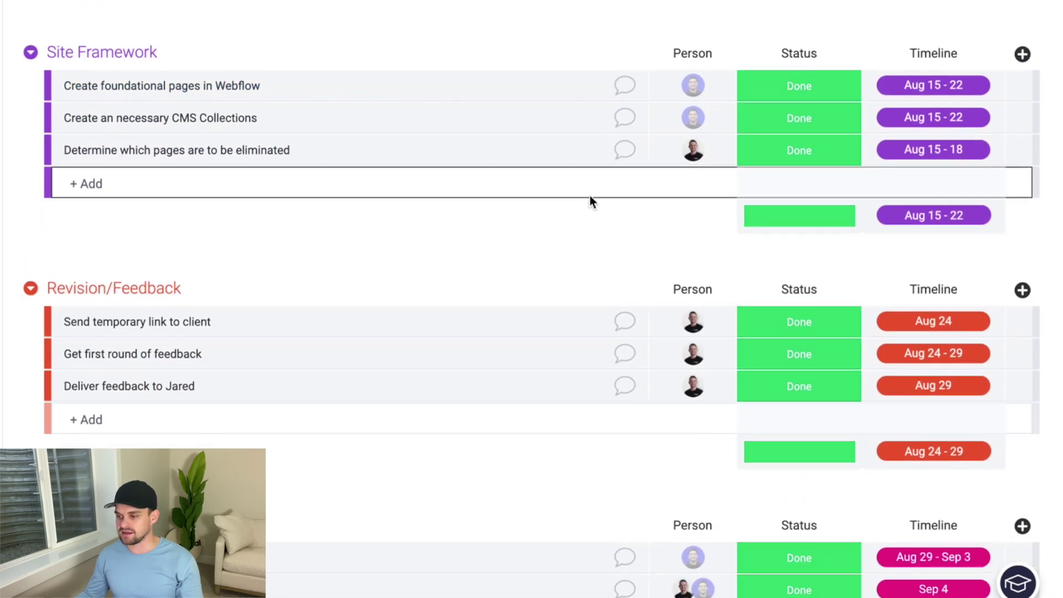
scroll(666, 281, "up", 6)
scroll(667, 286, "up", 1)
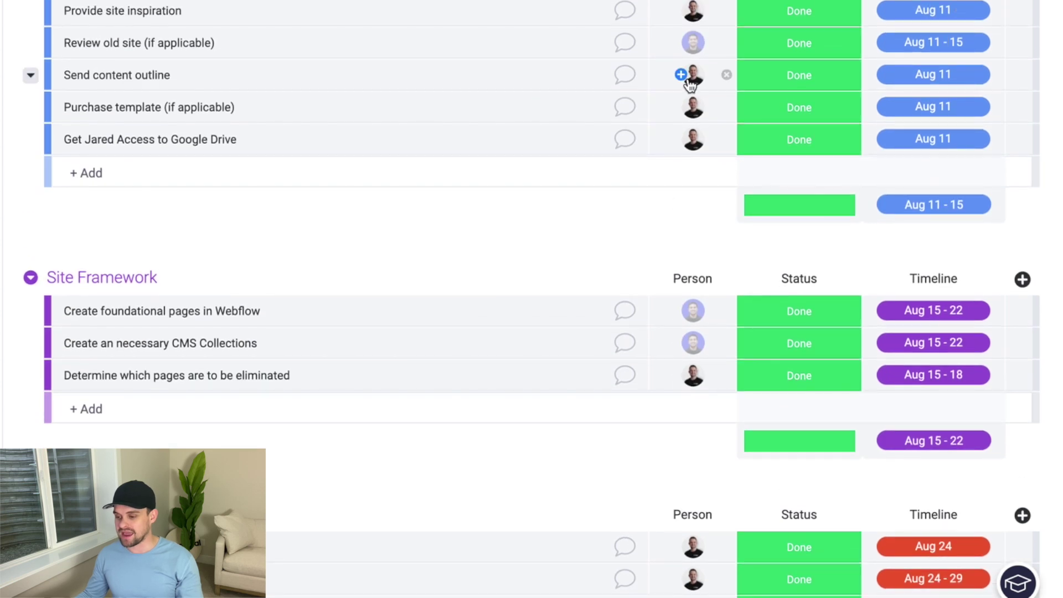
left_click(693, 73)
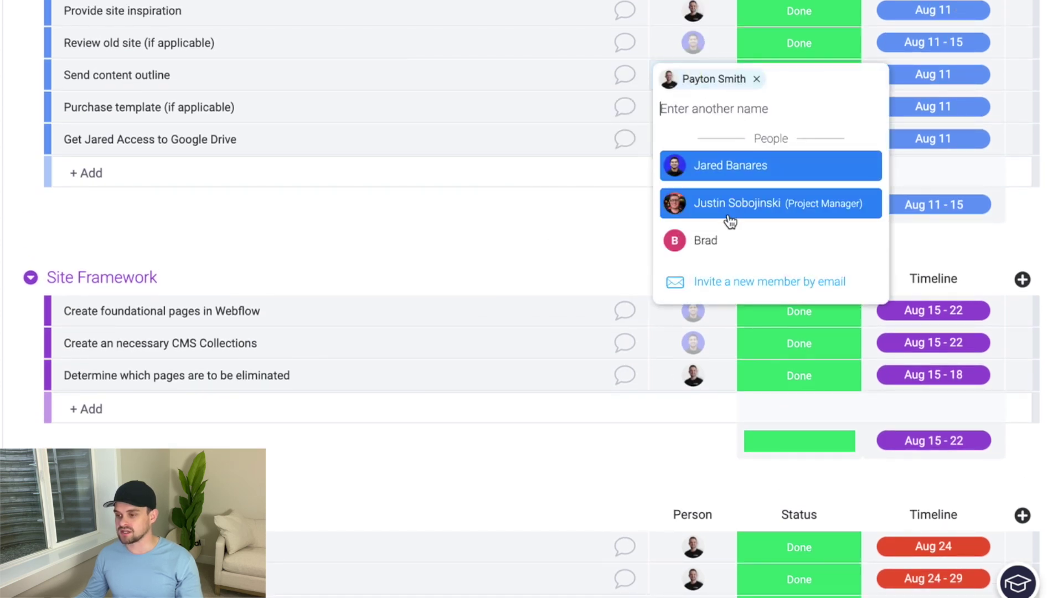
left_click(606, 221)
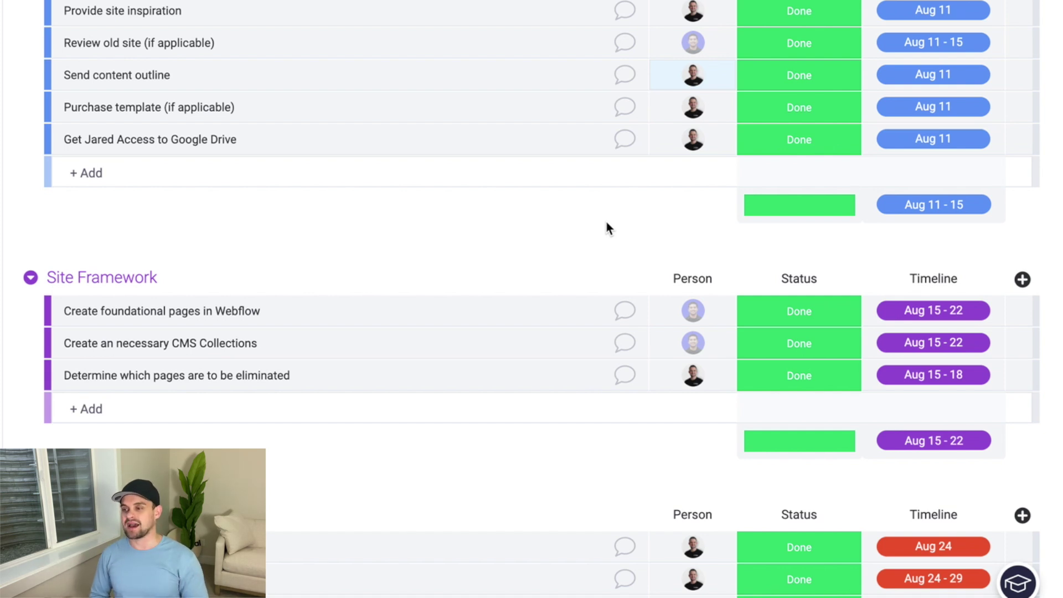
Step: Browse the available column types in the Column Center, from Essentials to Super Useful, without adding one
scroll(771, 116, "up", 3)
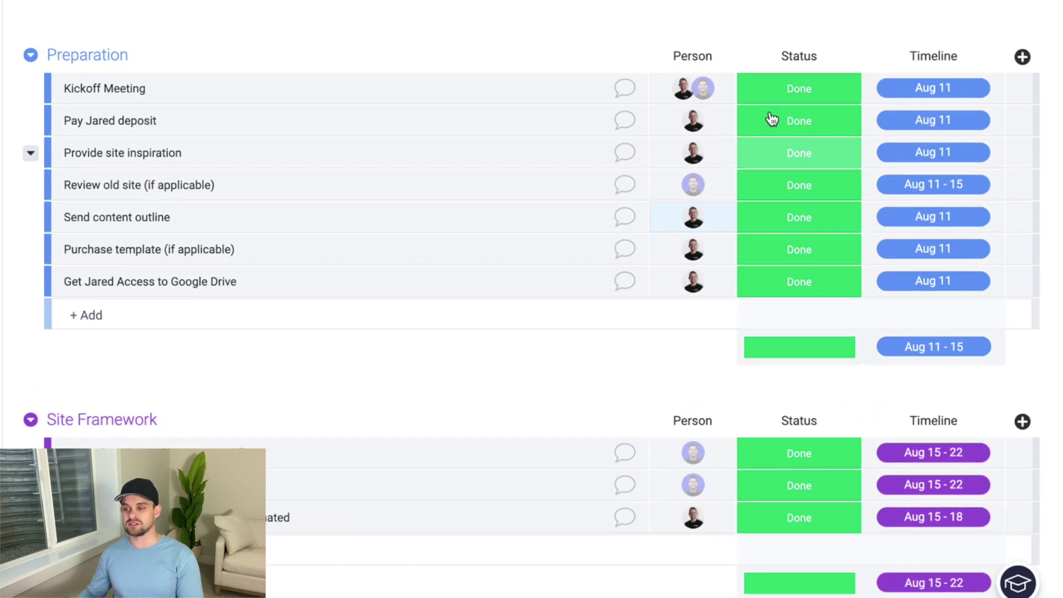
left_click(1022, 57)
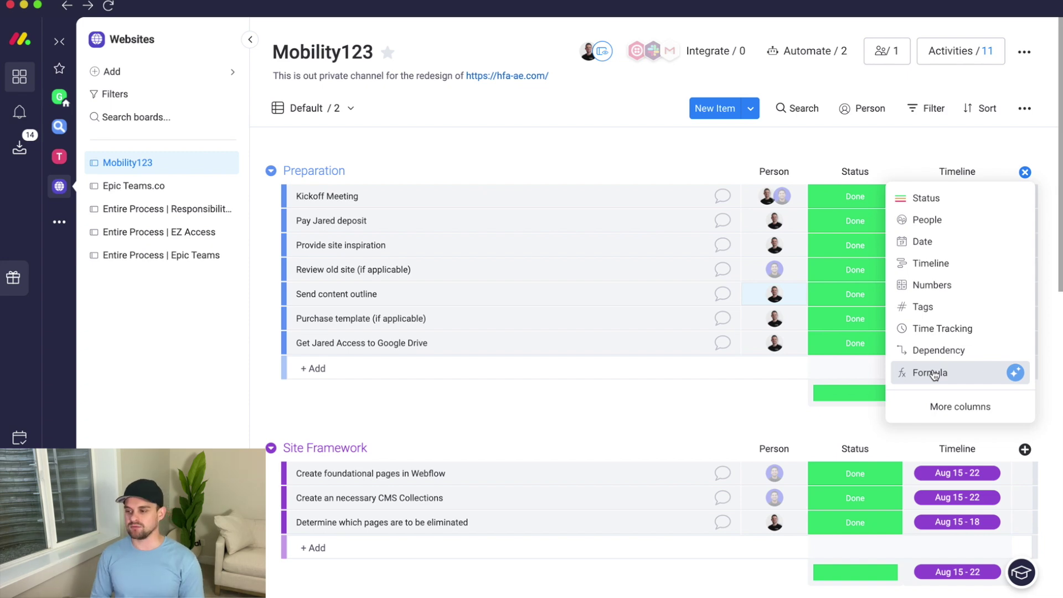
left_click(960, 408)
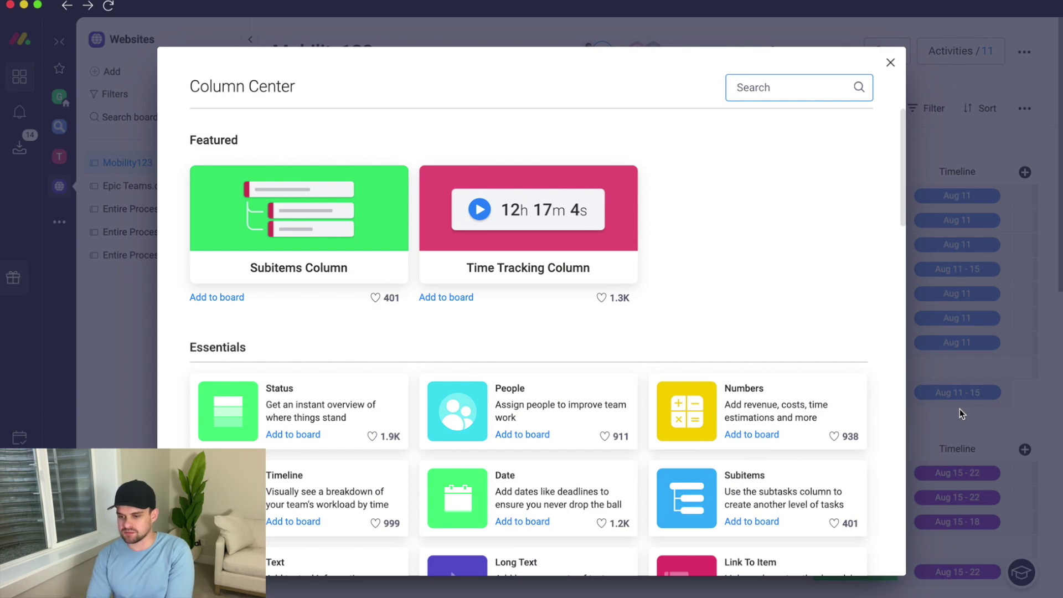
scroll(804, 323, "down", 3)
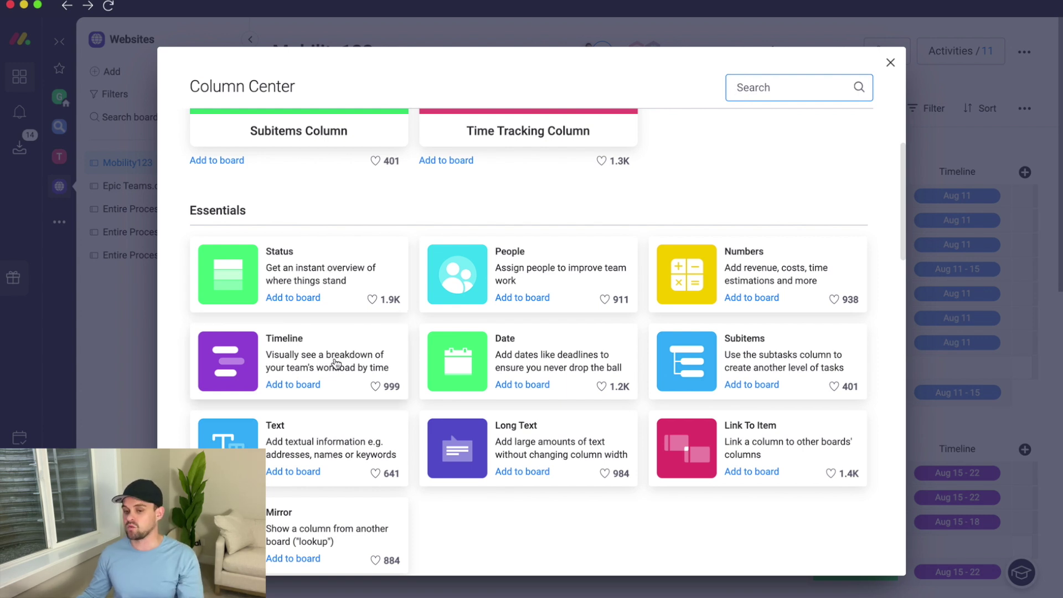
scroll(337, 365, "down", 2)
scroll(336, 364, "down", 2)
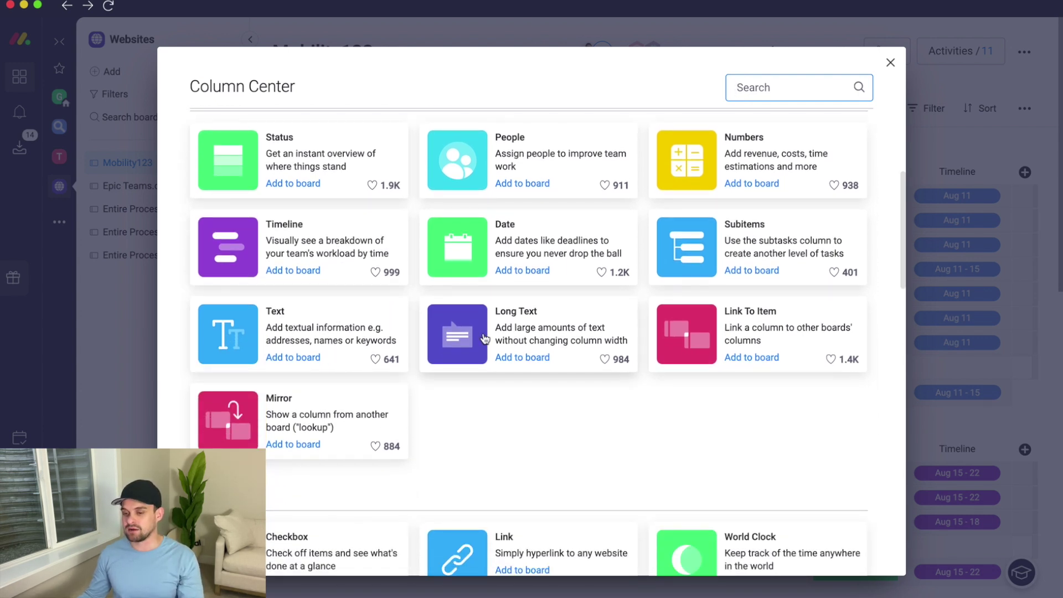
scroll(514, 393, "down", 8)
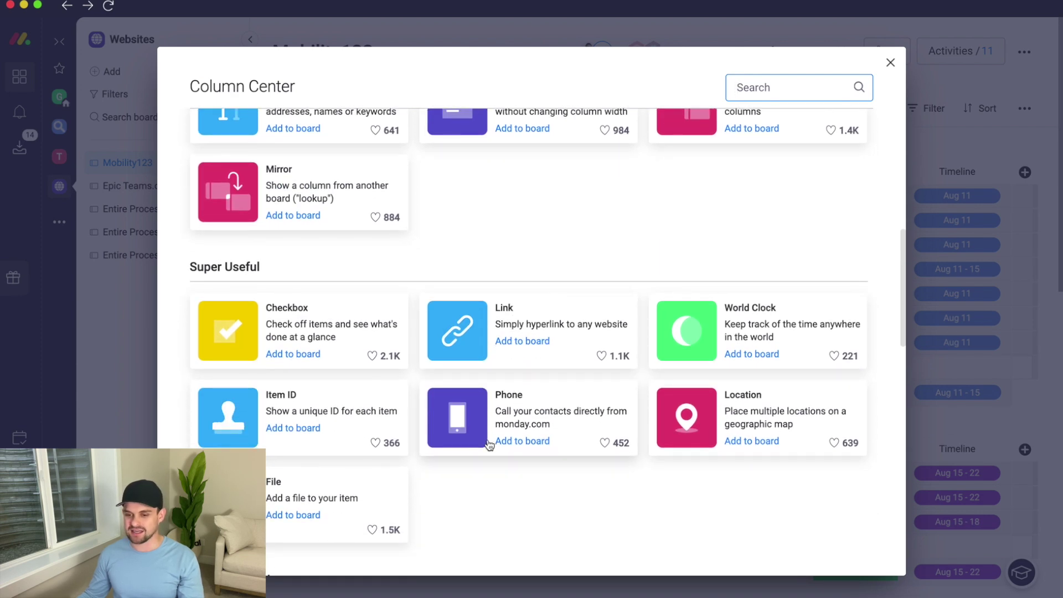
left_click(890, 62)
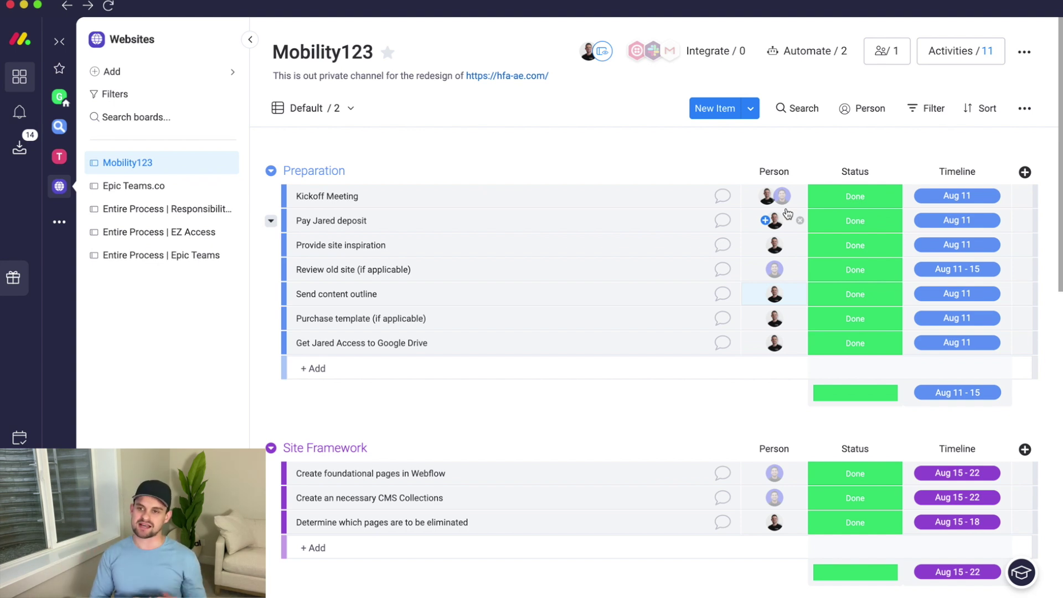
Step: View the status options of the Provide site inspiration task, leaving its status as it is
left_click(859, 245)
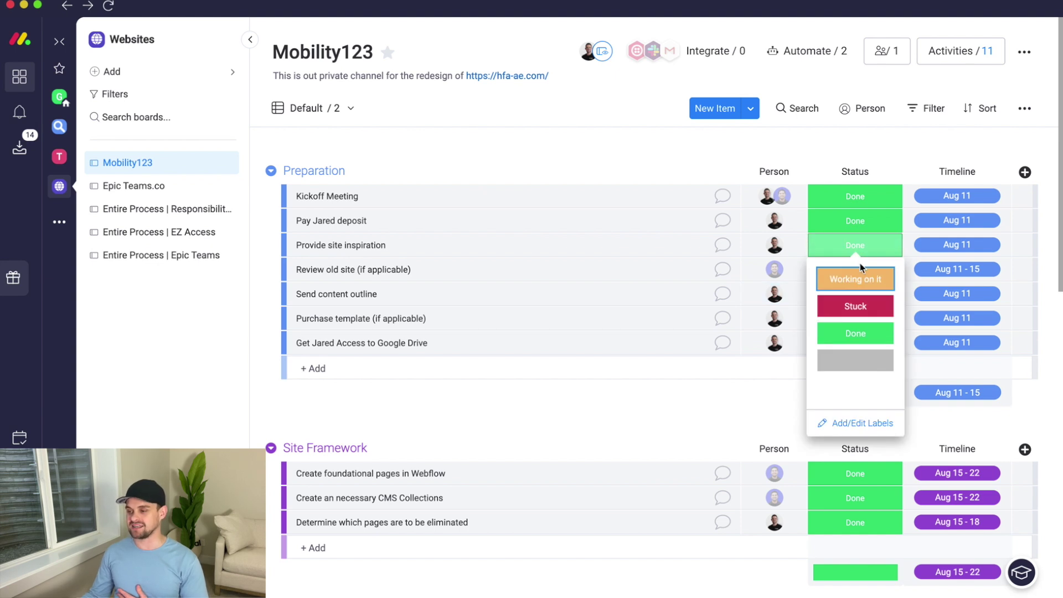
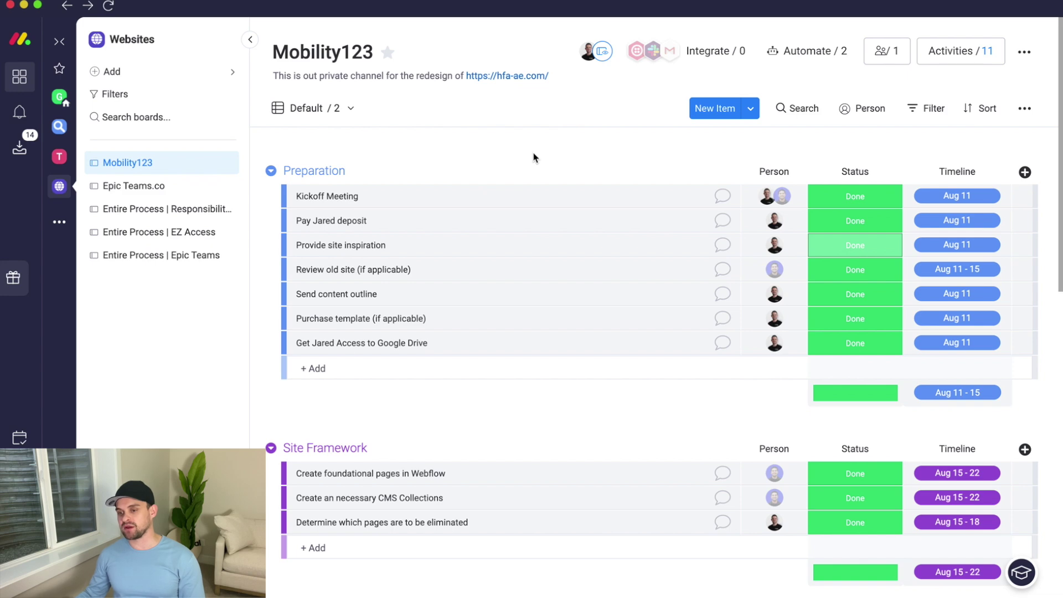
scroll(534, 159, "up", 1)
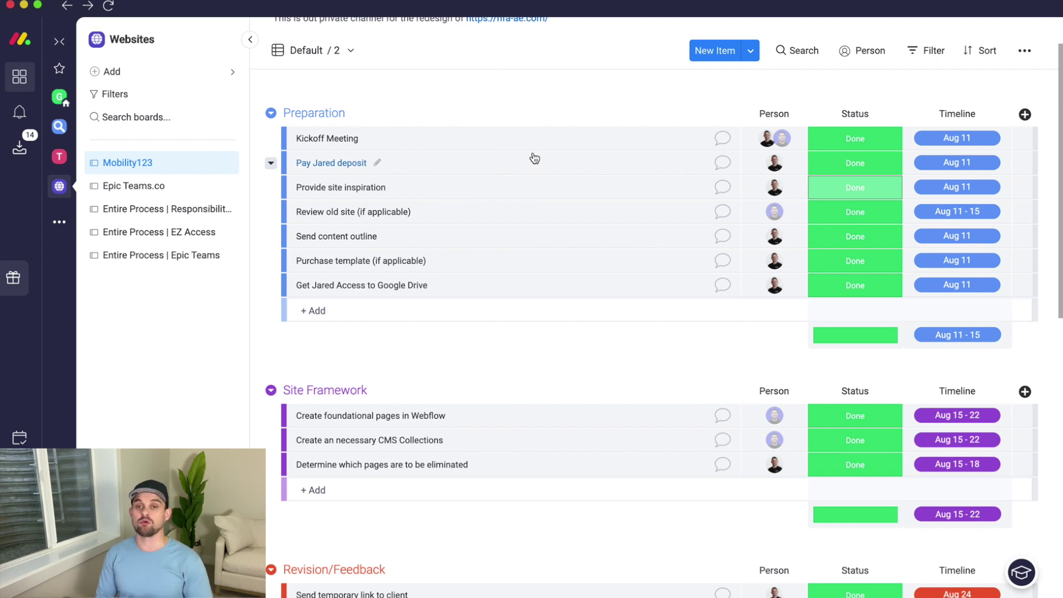
Step: Open the Entire Process | Responsibilities board and check which views it offers
left_click(145, 207)
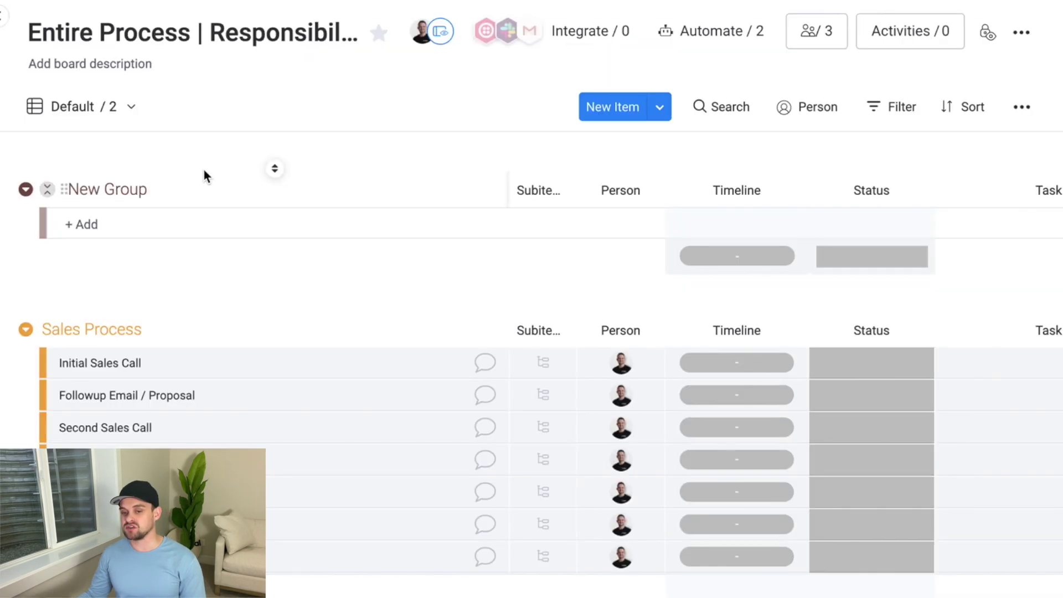
left_click(289, 39)
left_click(321, 99)
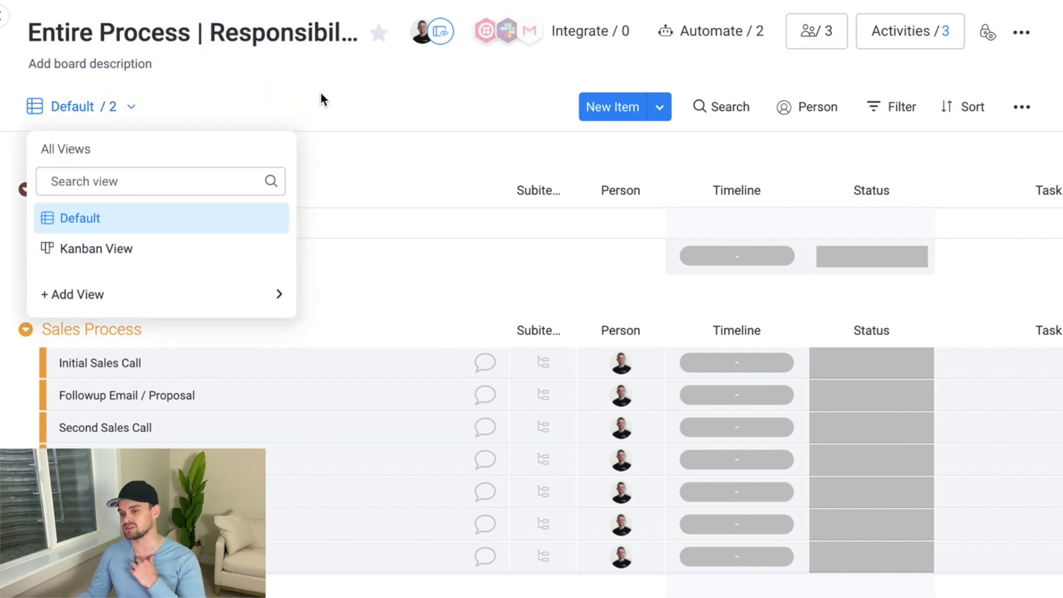
left_click(299, 84)
Step: Review the Sales Process tasks and view the update of the Send welcome email task in Project Kickoff, closing it again
scroll(325, 209, "down", 2)
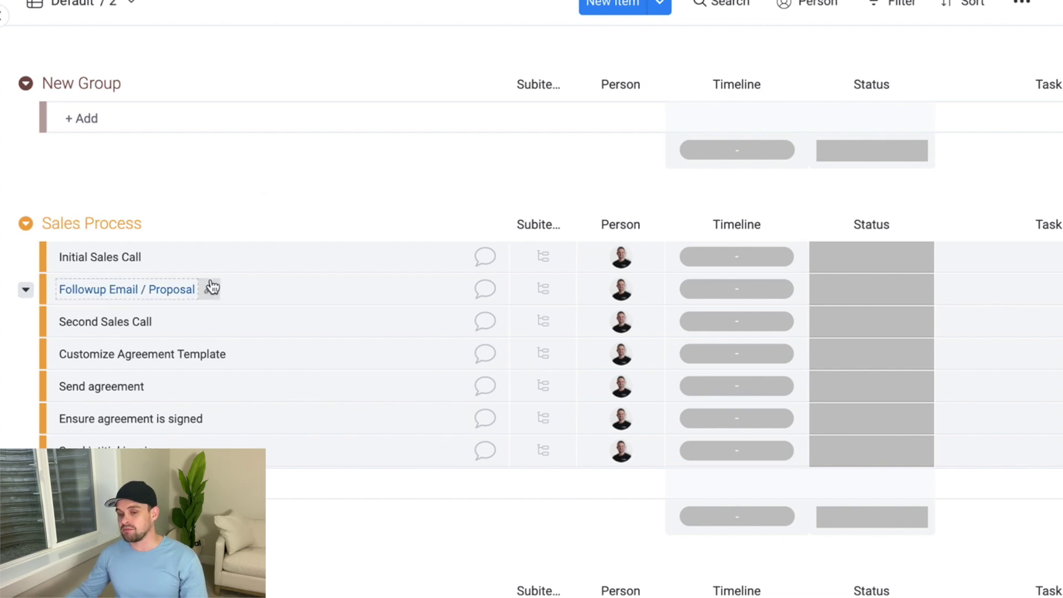
scroll(212, 287, "down", 1)
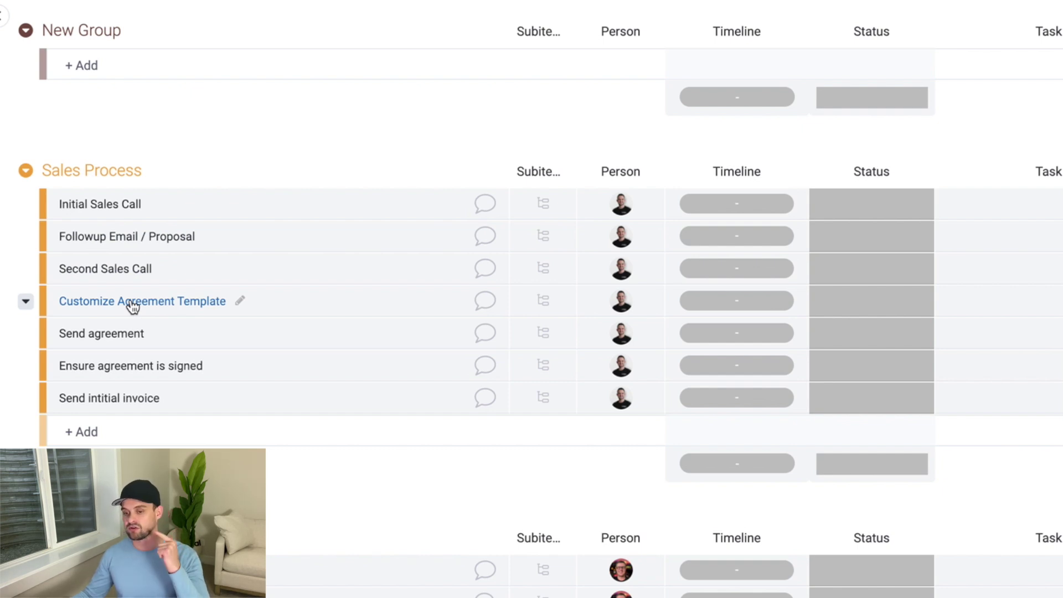
scroll(123, 397, "down", 3)
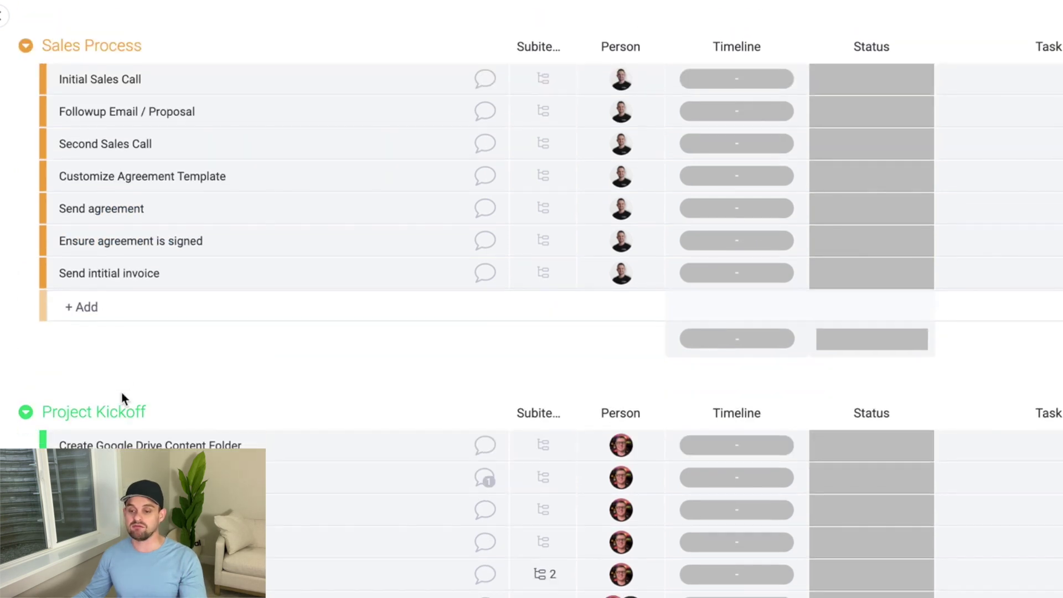
scroll(123, 397, "down", 1)
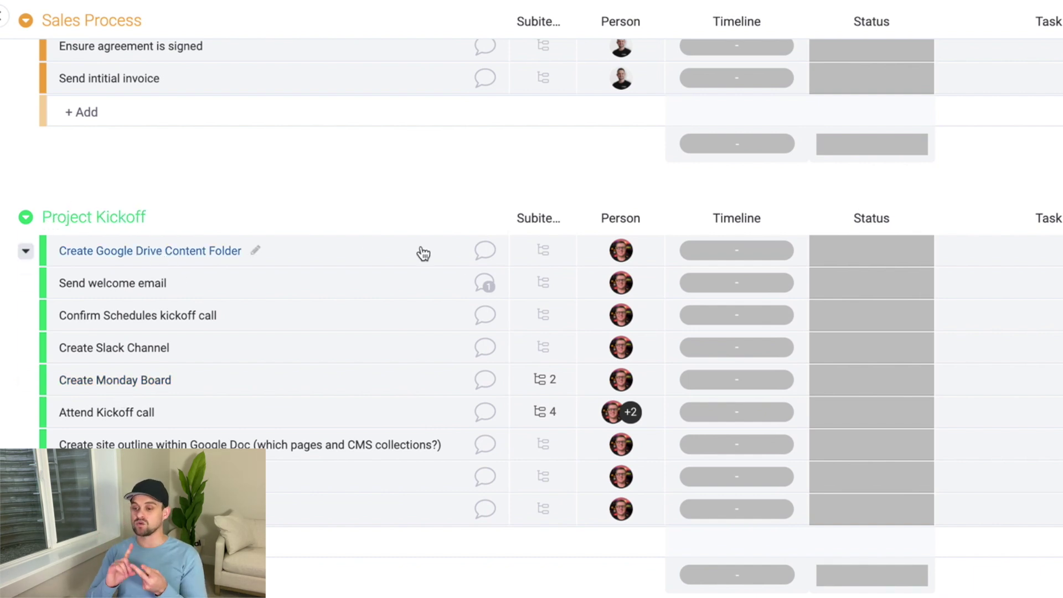
left_click(487, 285)
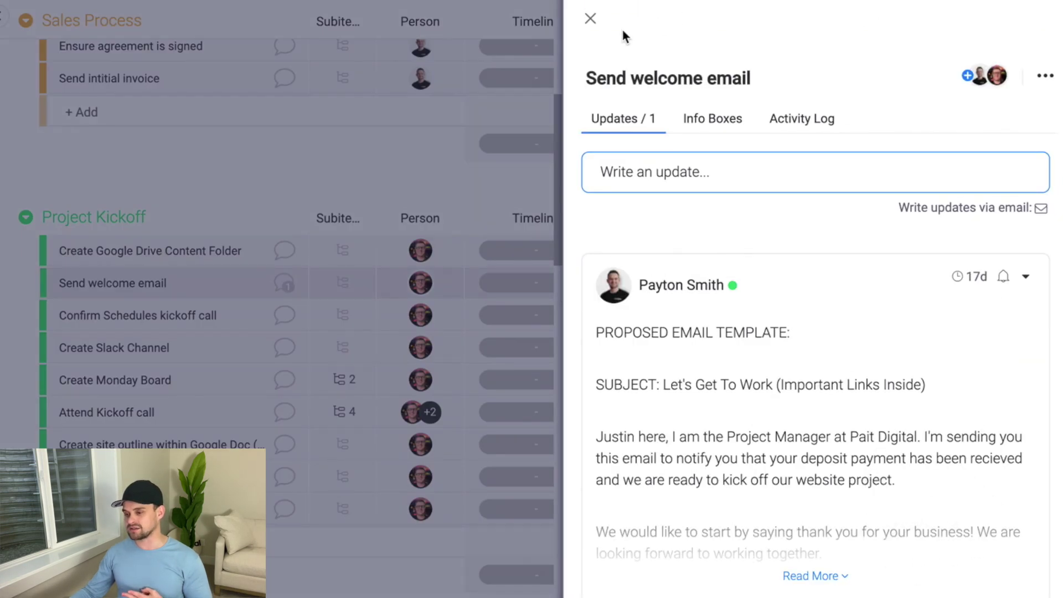
left_click(590, 18)
scroll(364, 343, "down", 3)
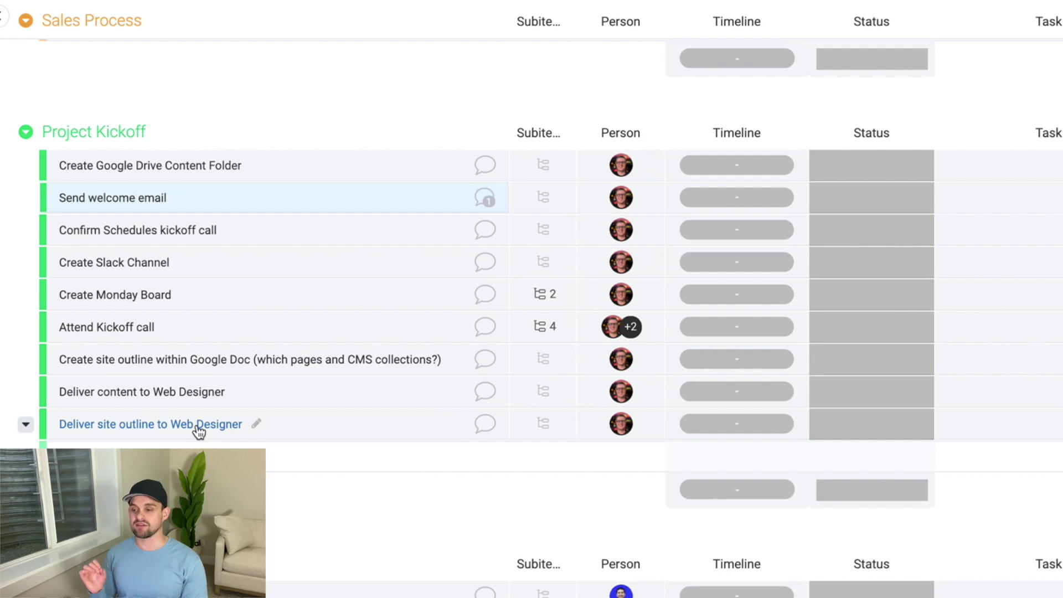
Step: Examine the tasks and assignees of the process groups from Sales Process through Project Kickoff to Website Design | Outline
scroll(350, 324, "up", 10)
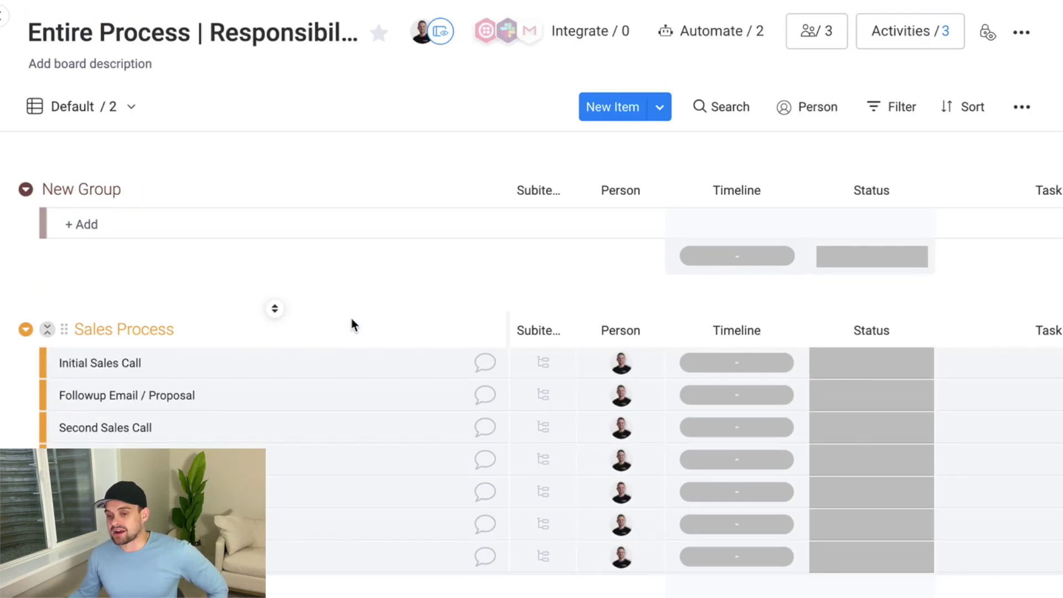
scroll(354, 324, "down", 3)
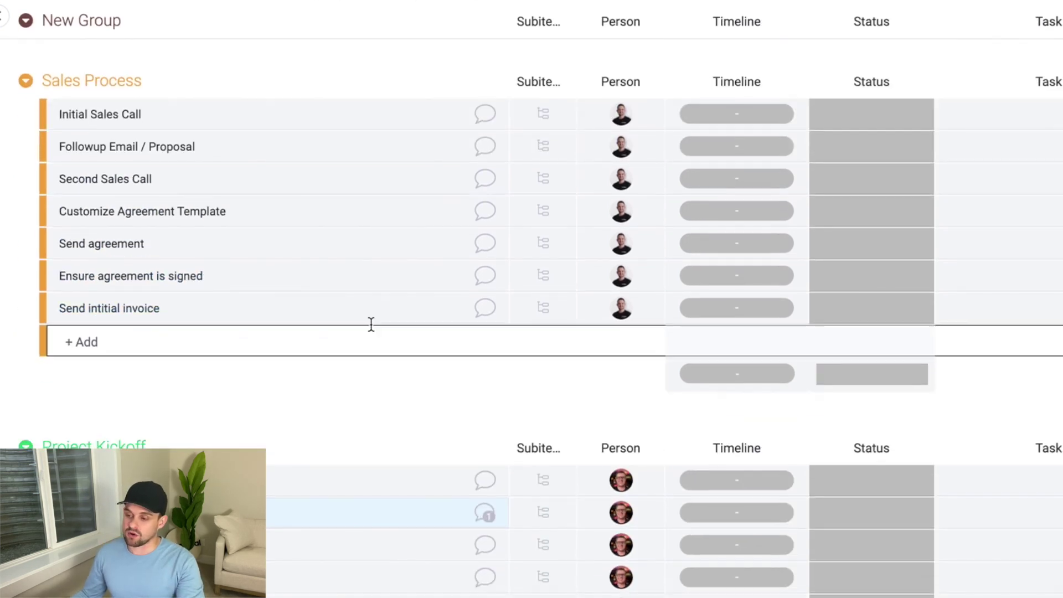
scroll(370, 324, "down", 3)
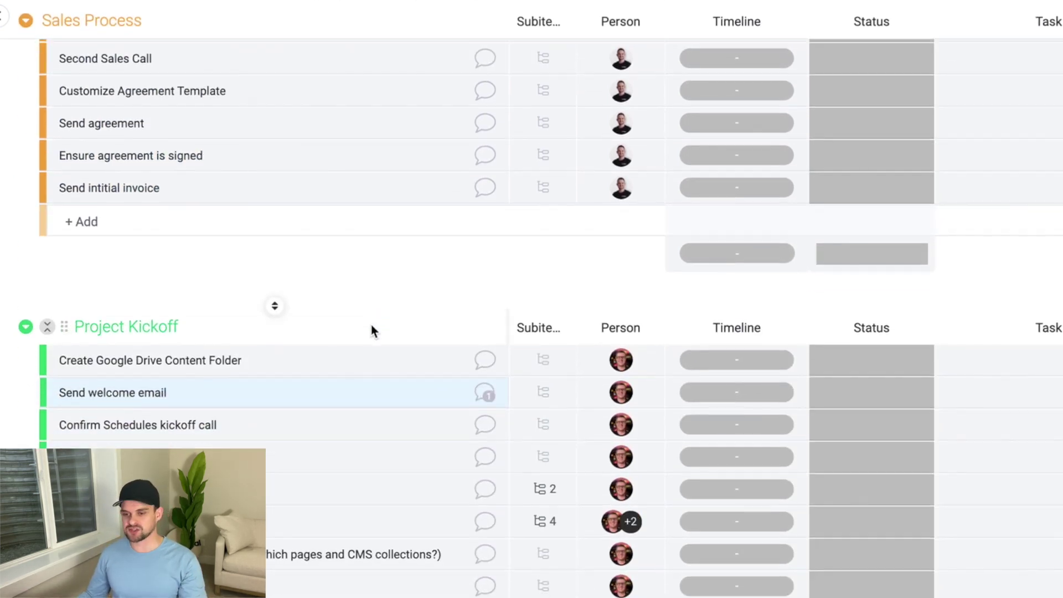
scroll(349, 316, "down", 2)
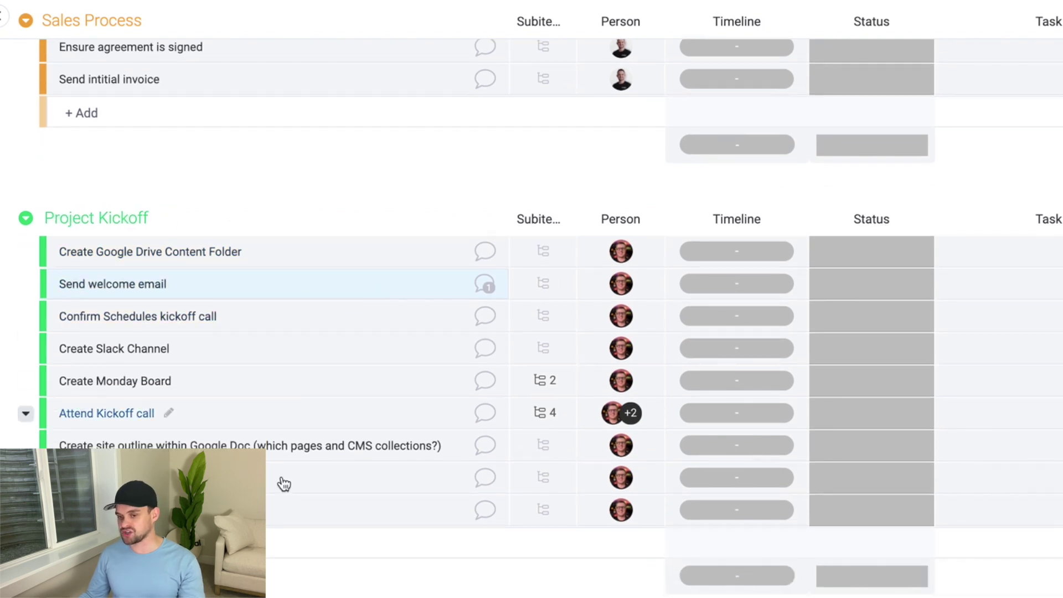
scroll(280, 477, "down", 3)
scroll(283, 483, "down", 1)
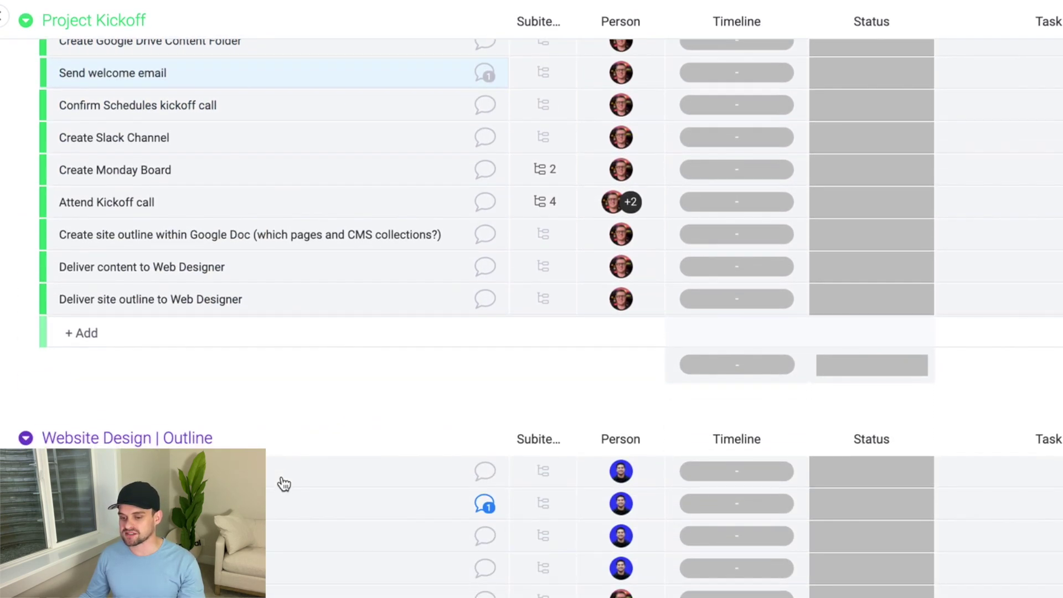
scroll(283, 483, "down", 2)
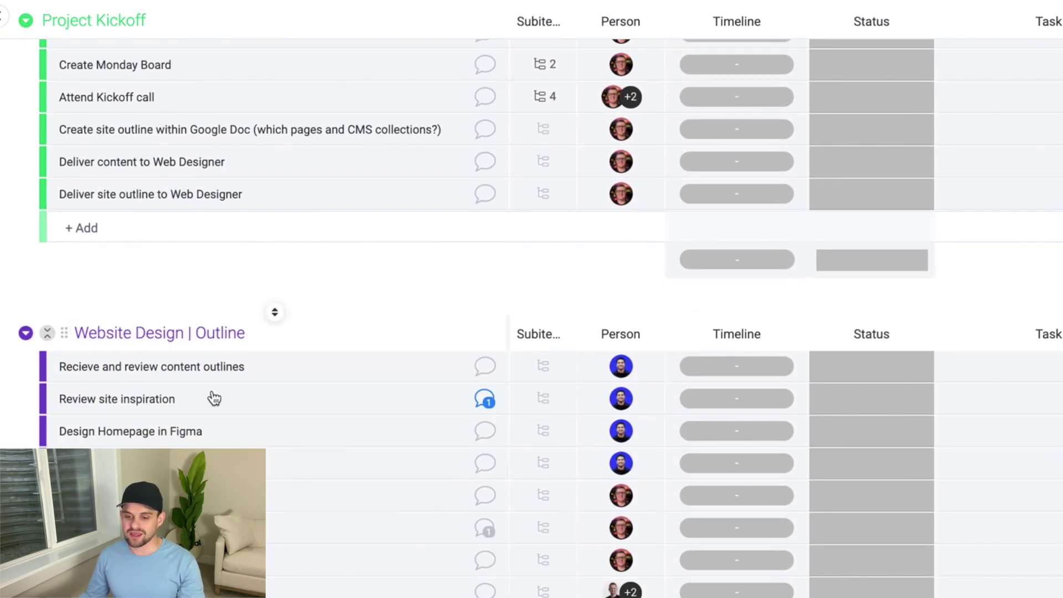
scroll(213, 415, "down", 1)
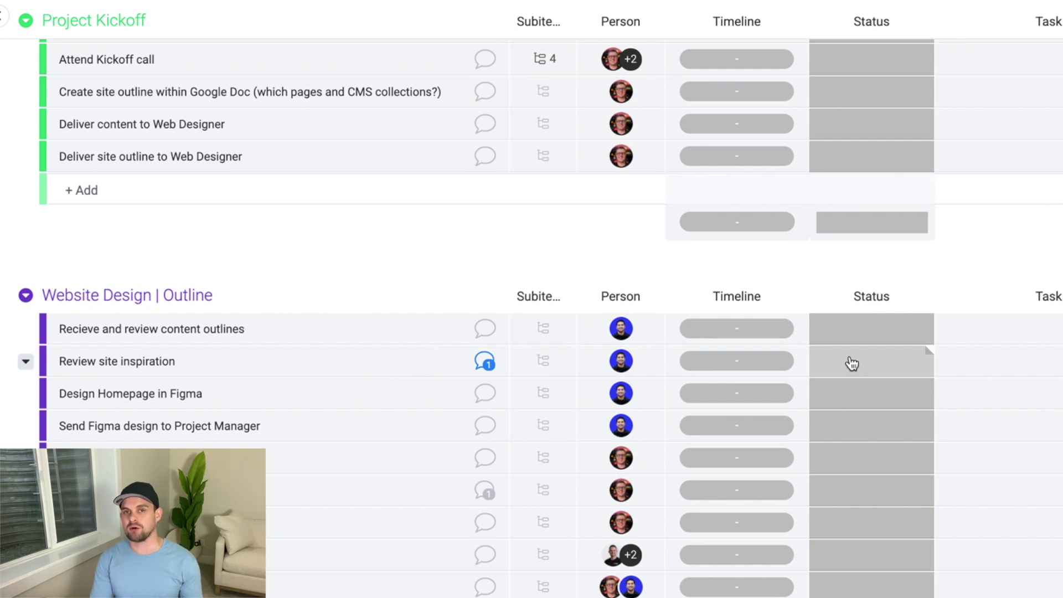
Step: View the timeline date picker of the Create Google Drive Content Folder task without setting any dates
scroll(776, 270, "up", 5)
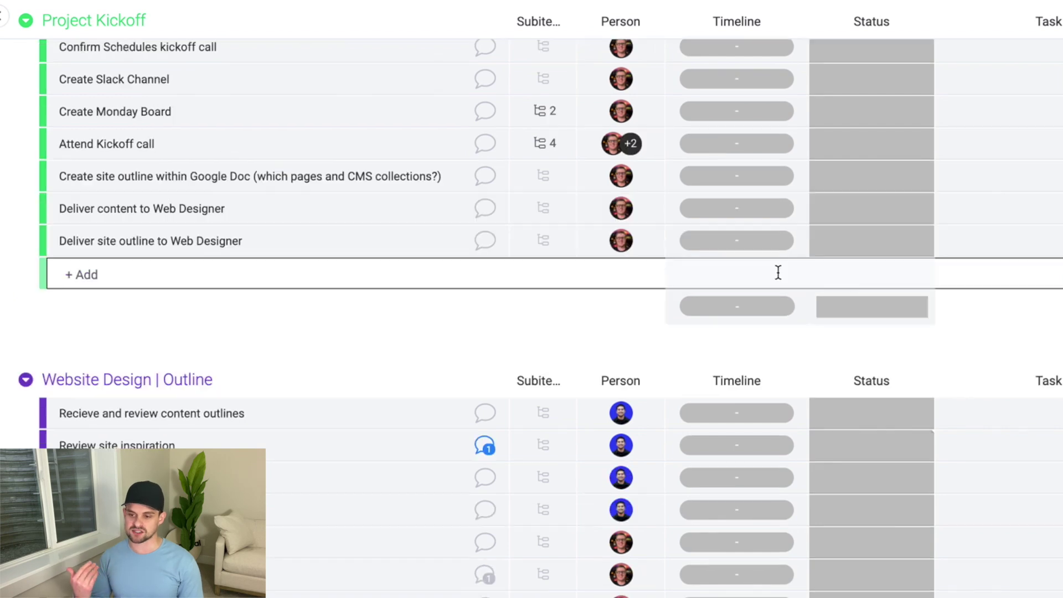
left_click(779, 278)
left_click(750, 143)
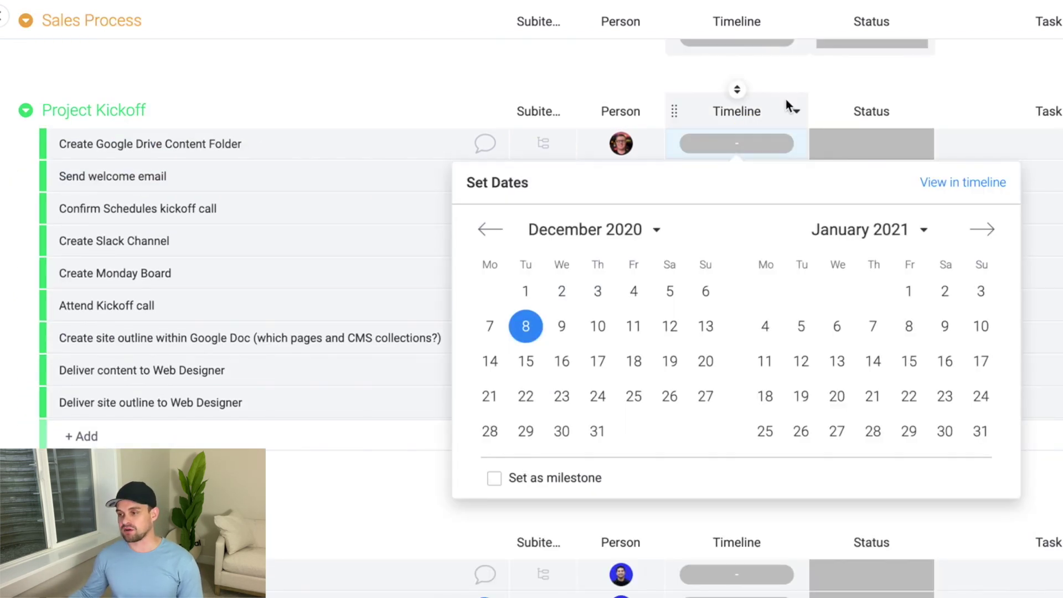
left_click(788, 103)
Step: View the status options of the Create Google Drive Content Folder task without choosing one, and examine the Task Details and Dropdown columns
left_click(825, 157)
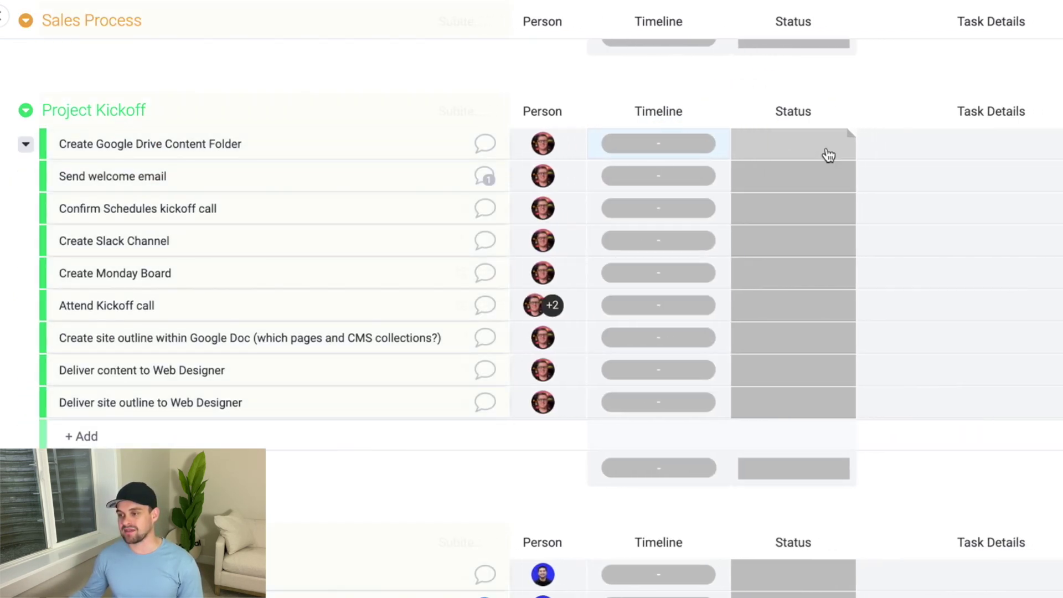
scroll(885, 100, "right", 3)
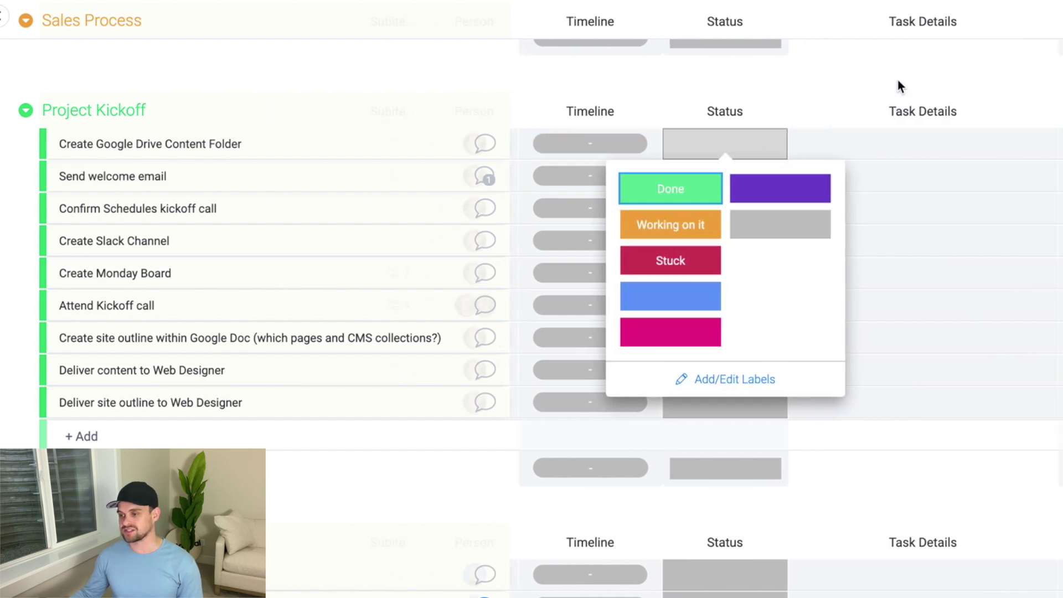
left_click(866, 111)
left_click(926, 103)
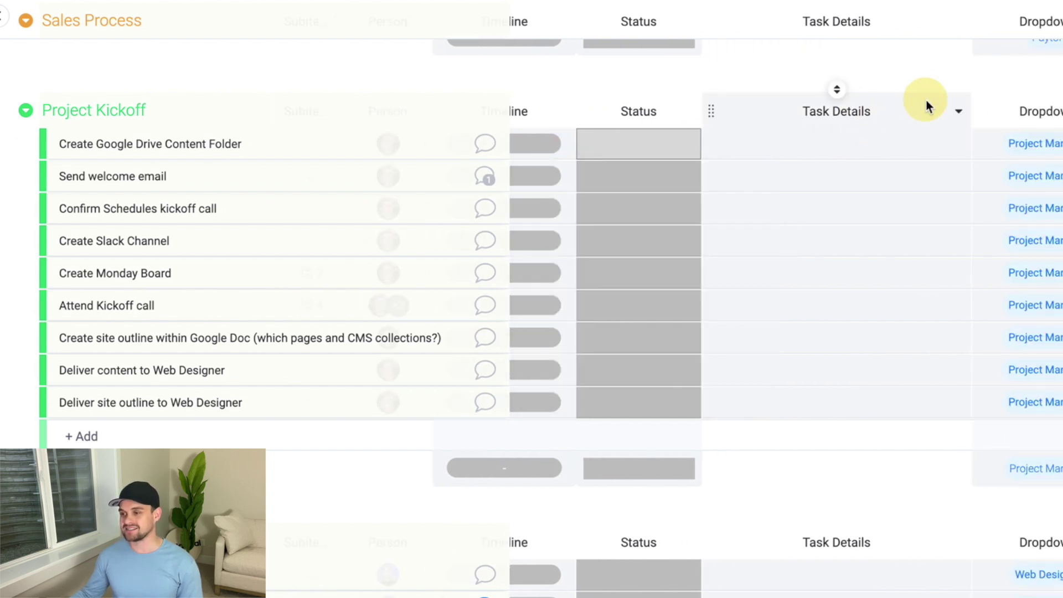
scroll(925, 101, "right", 3)
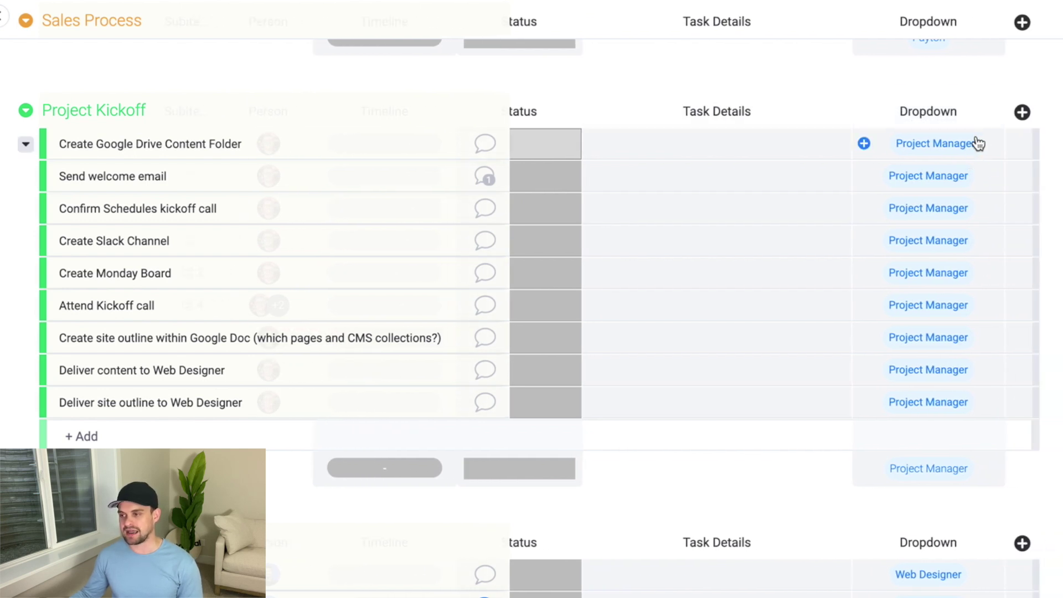
scroll(926, 226, "down", 1)
scroll(926, 226, "left", 1)
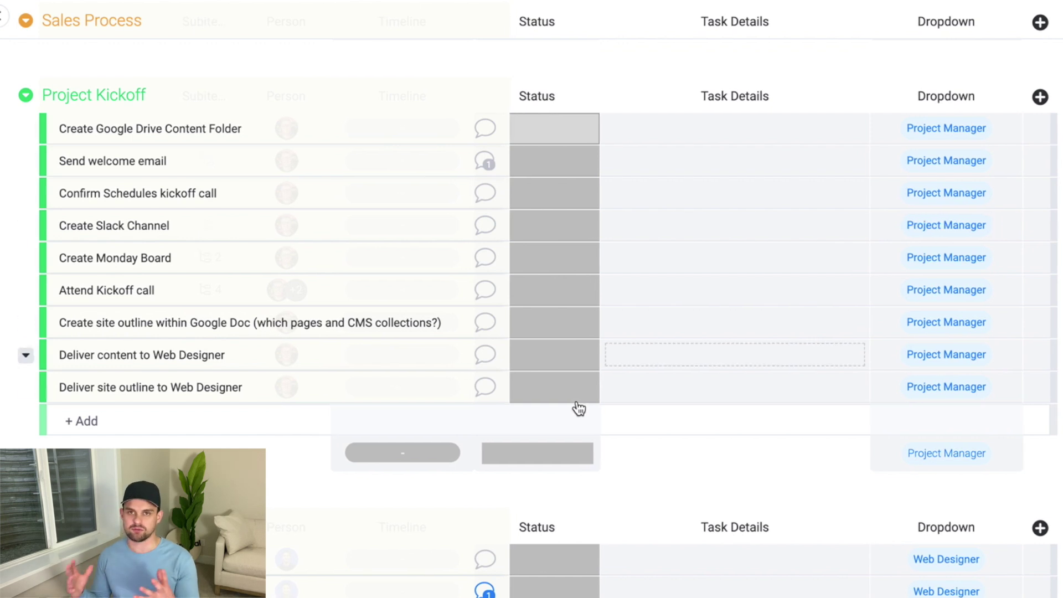
Step: Examine the tasks and assignees in the Website Design | Outline, Development and Close Out groups
scroll(576, 408, "down", 5)
scroll(579, 408, "down", 2)
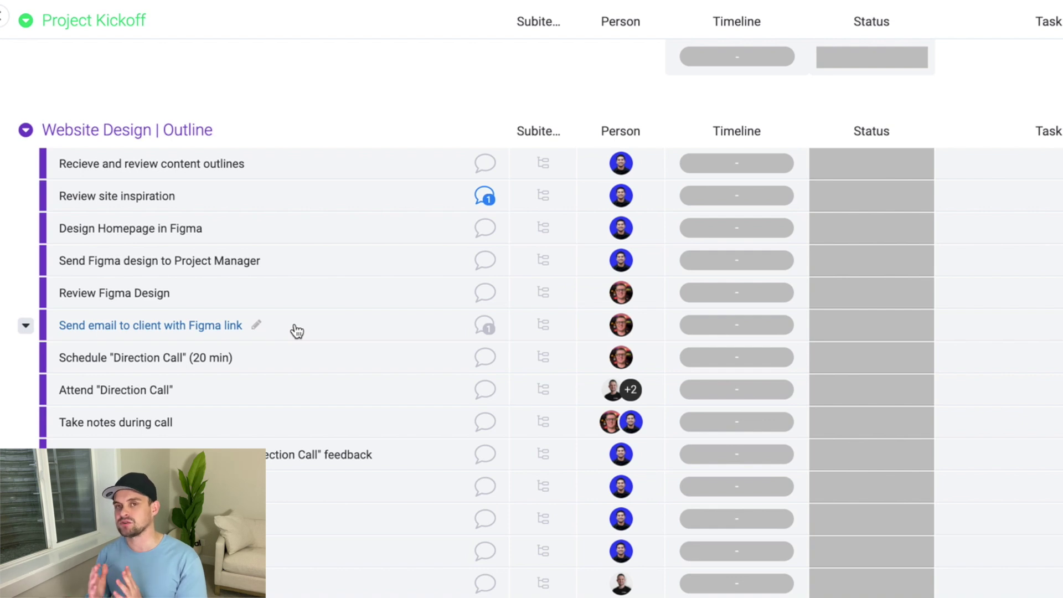
scroll(296, 331, "down", 5)
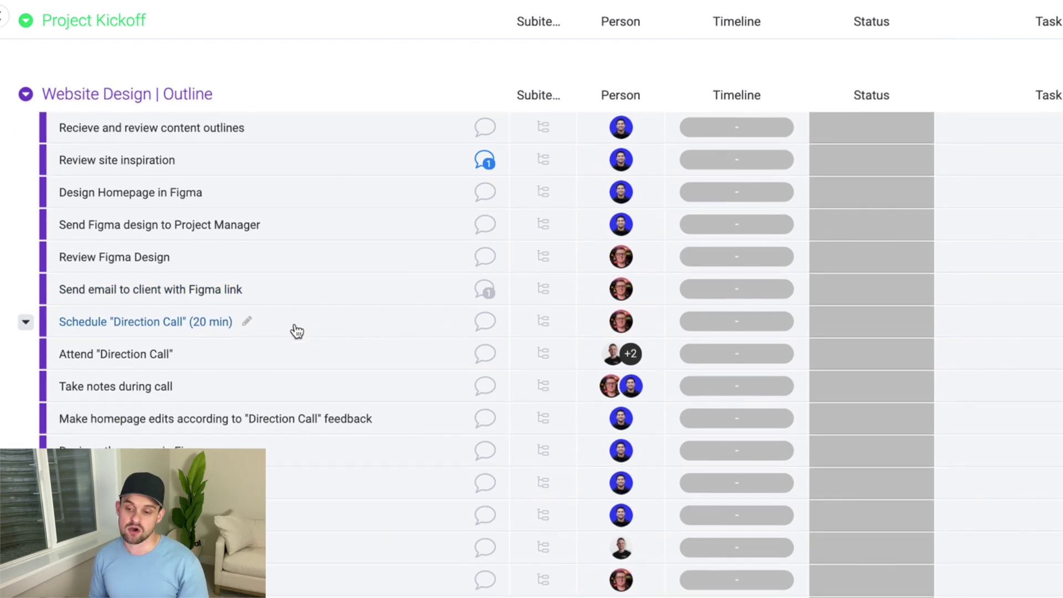
scroll(297, 331, "down", 9)
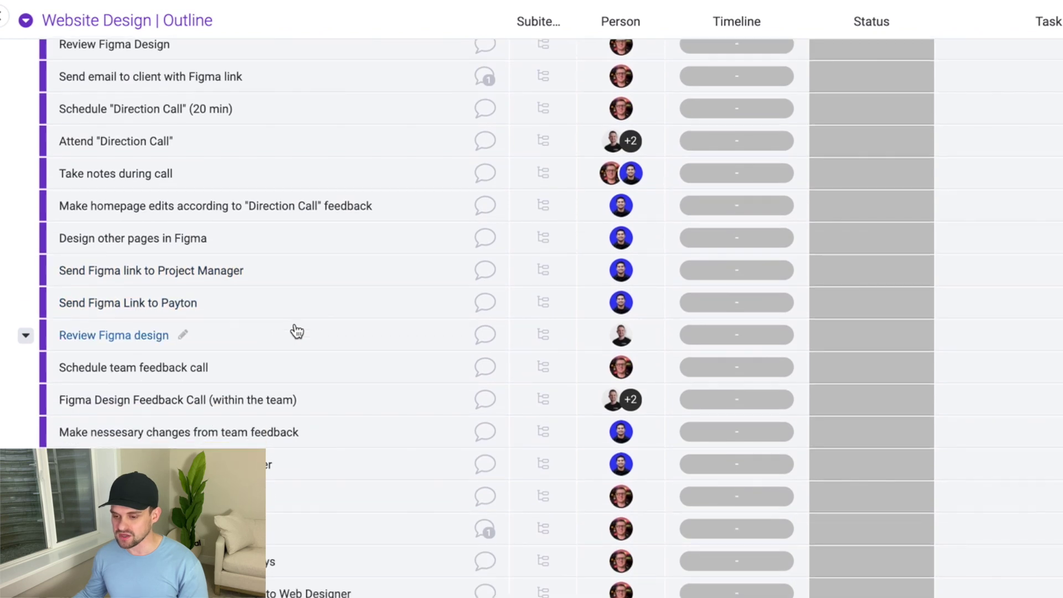
scroll(297, 331, "down", 1)
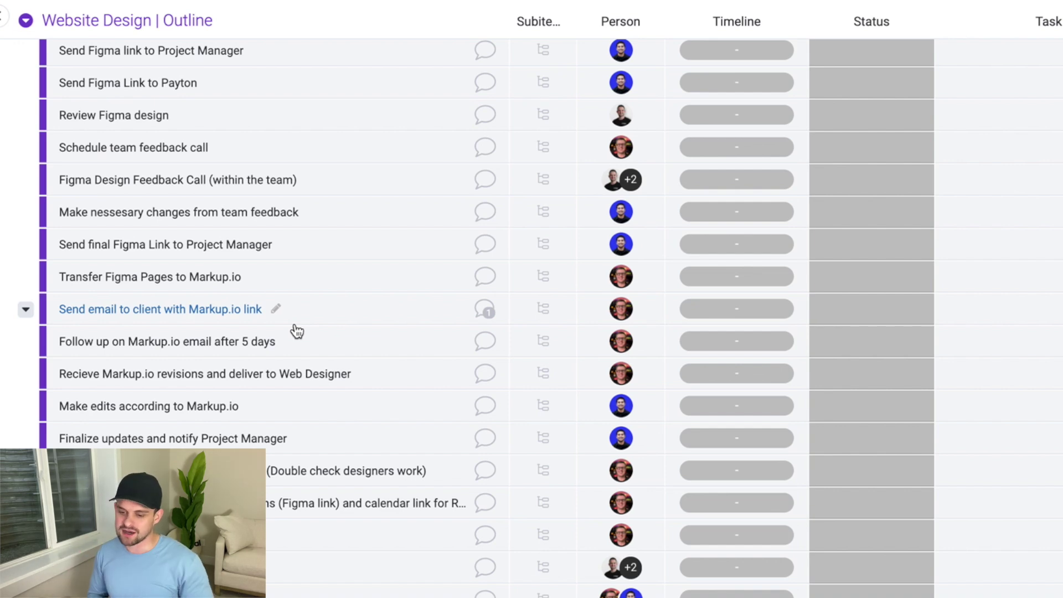
scroll(272, 379, "down", 10)
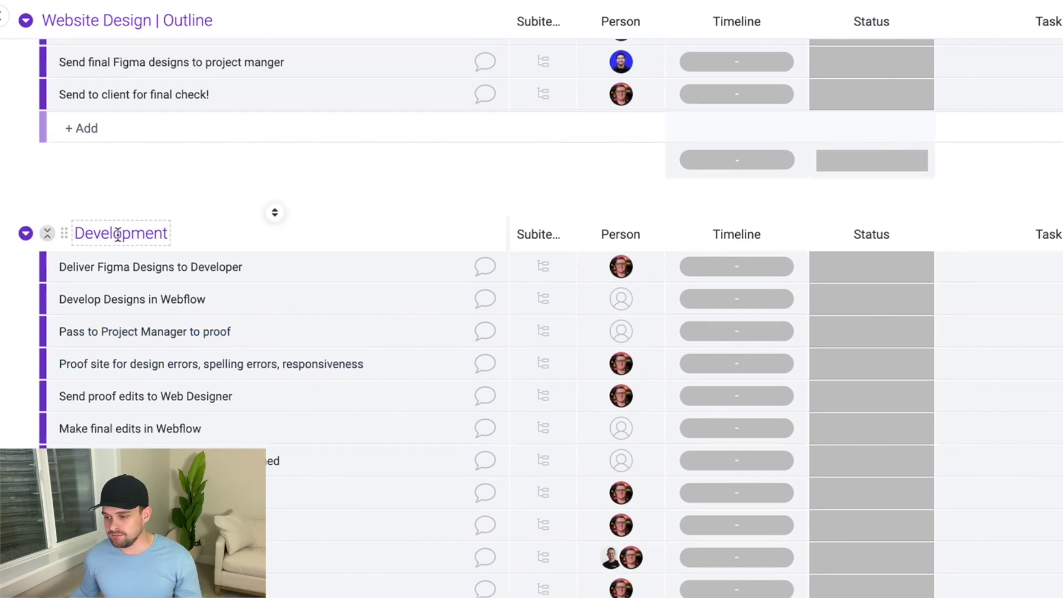
scroll(219, 317, "down", 1)
scroll(222, 319, "down", 1)
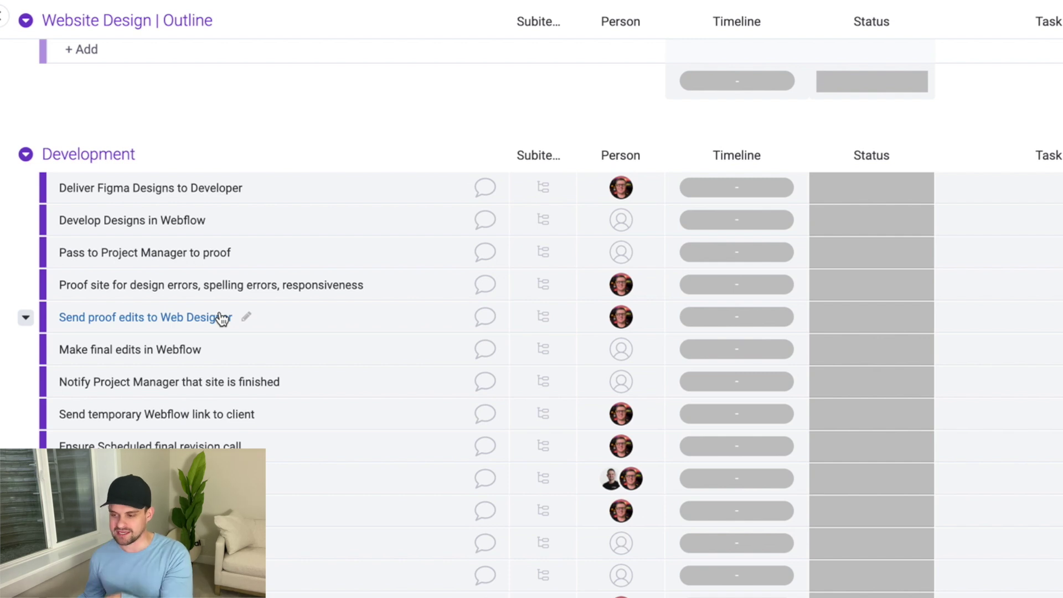
scroll(222, 320, "down", 4)
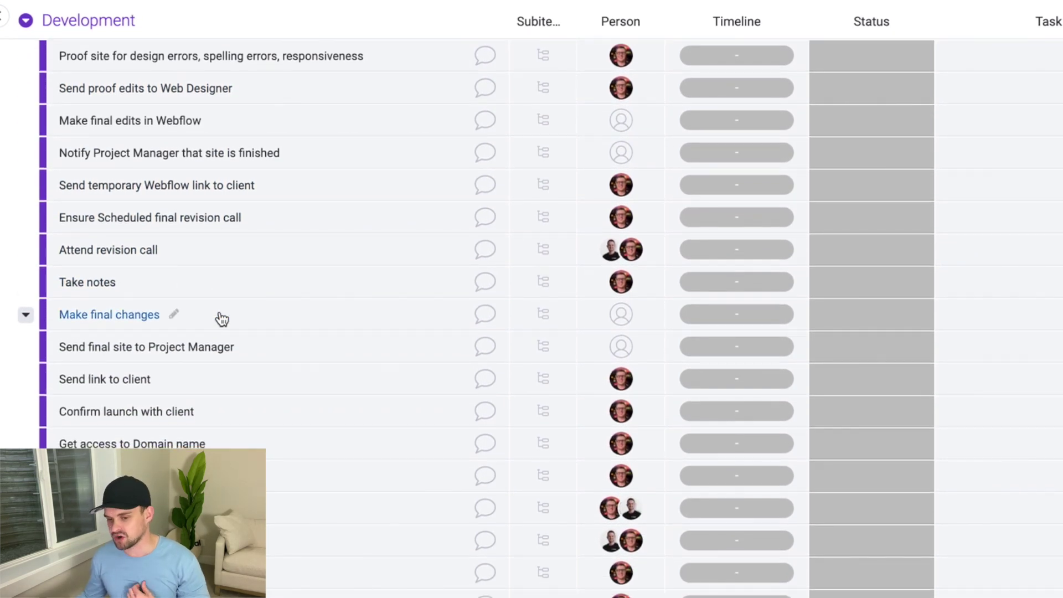
scroll(222, 320, "down", 2)
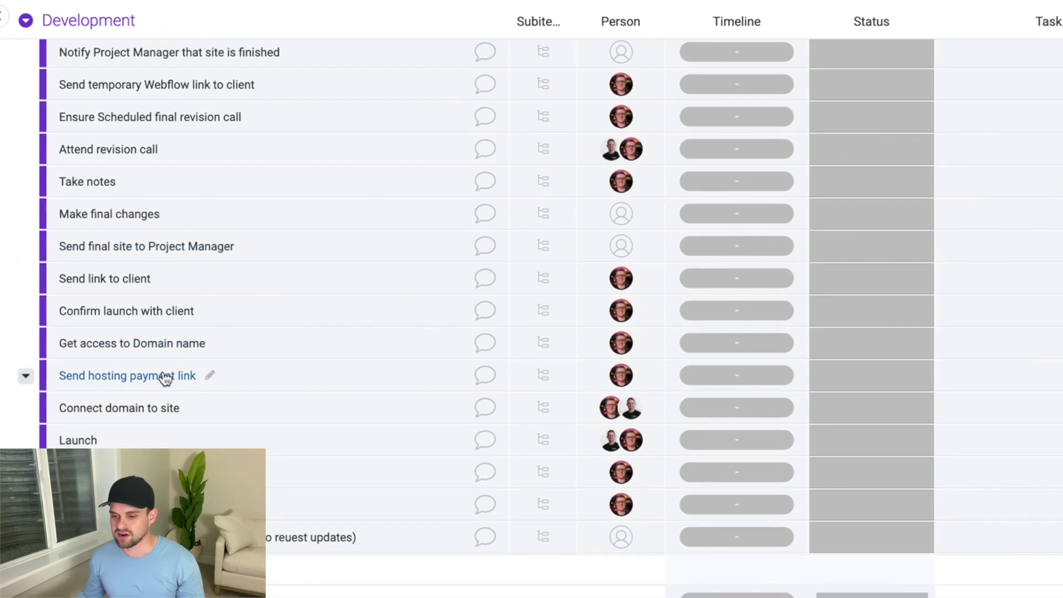
scroll(157, 409, "down", 1)
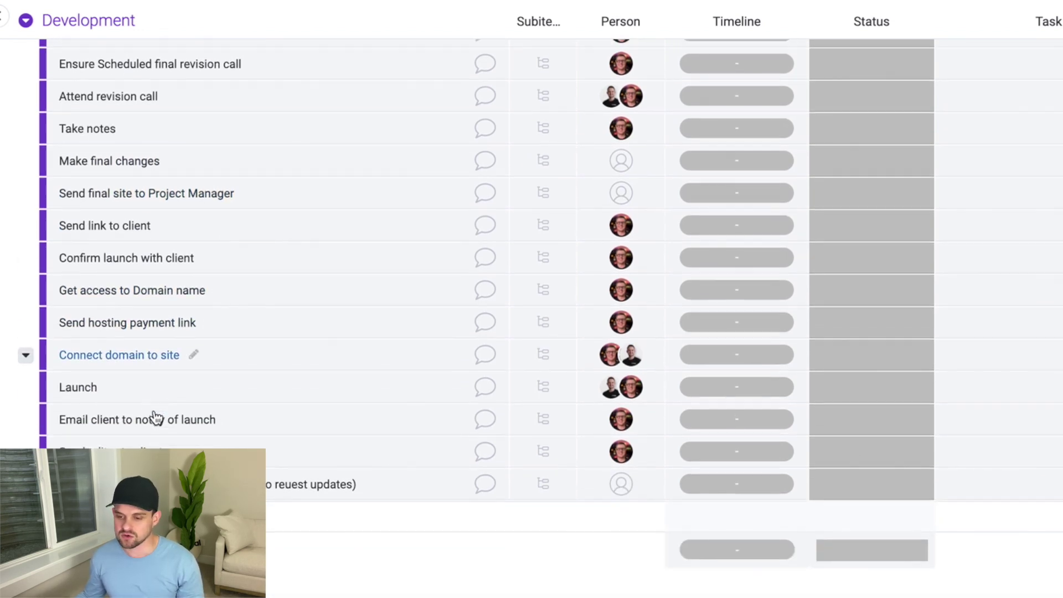
scroll(156, 416, "down", 2)
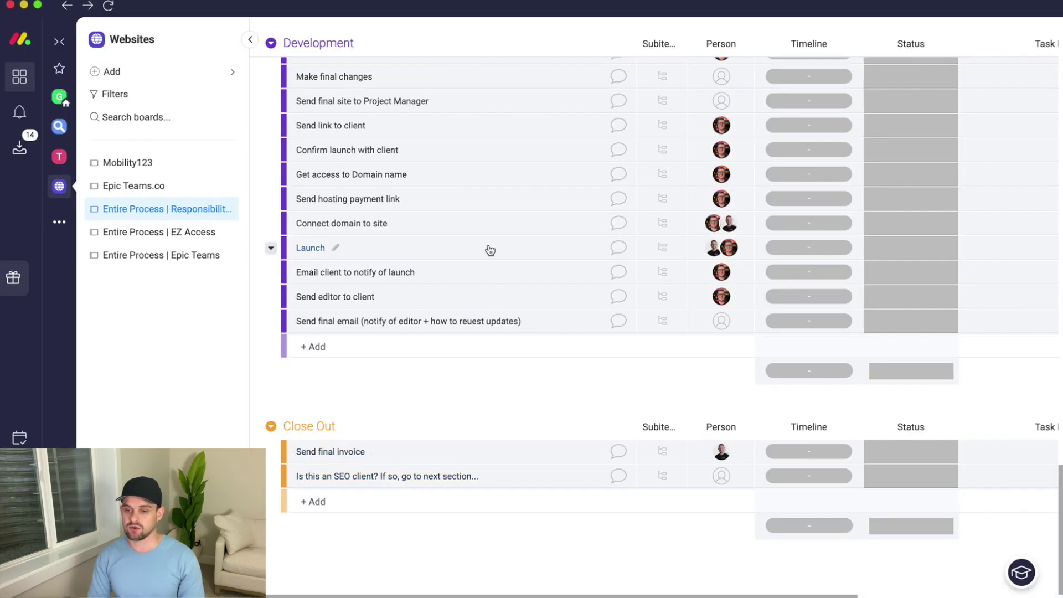
Step: View the Gmail integration recipes available for the Entire Process | Responsibilities board
scroll(490, 250, "up", 20)
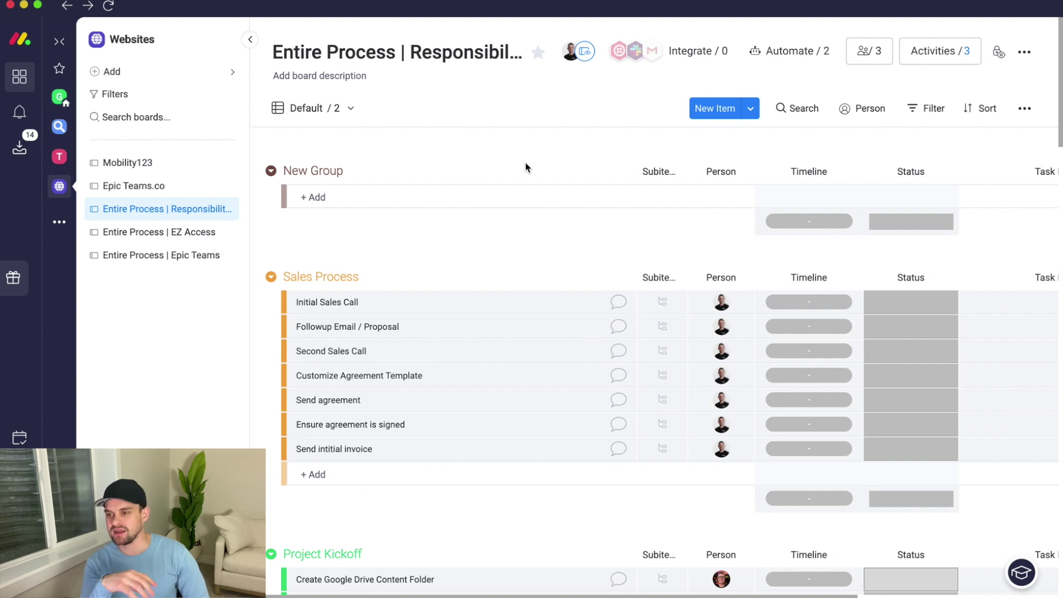
left_click(657, 56)
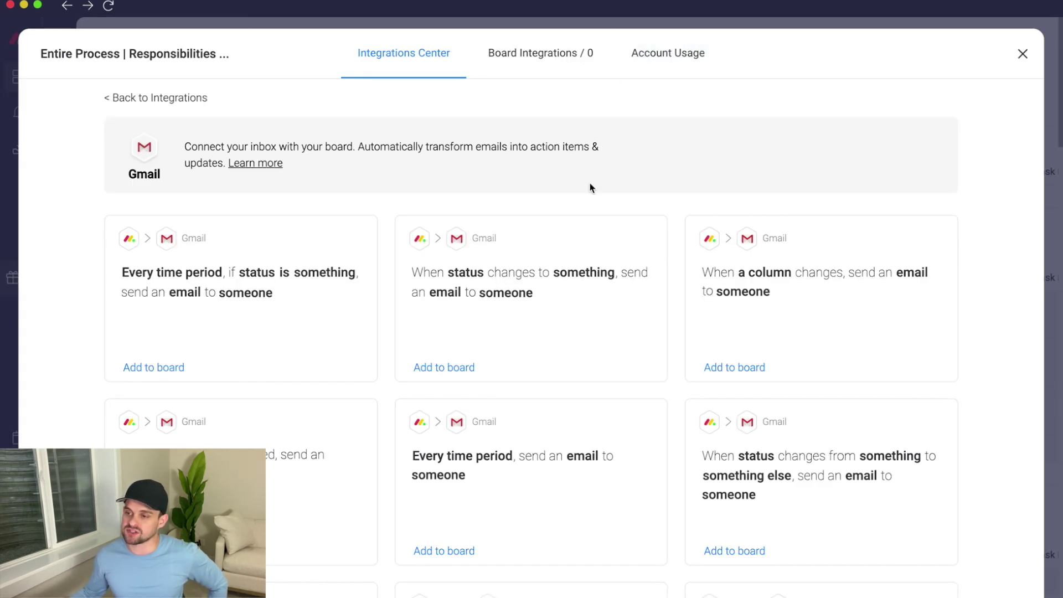
scroll(420, 267, "down", 1)
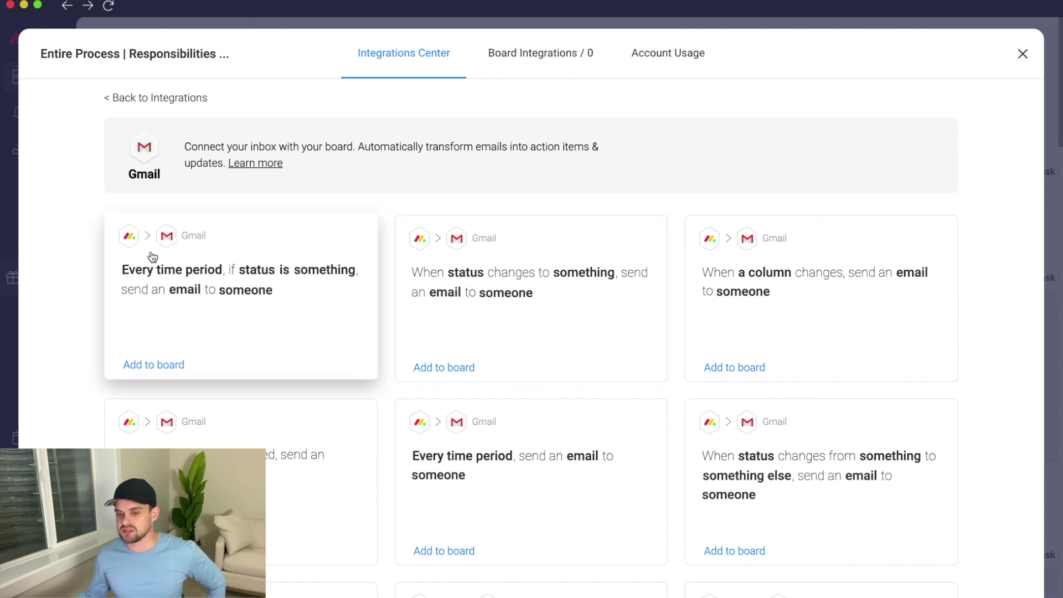
Step: Examine the remaining Gmail integration recipes and return to the Integrations Center's app catalogue
scroll(152, 256, "down", 3)
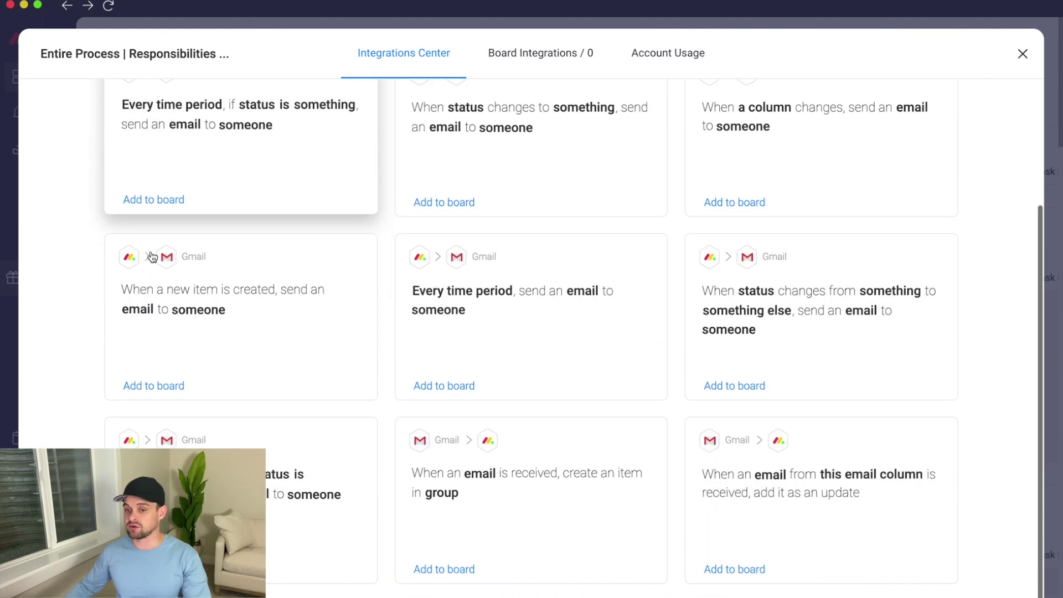
scroll(153, 256, "up", 3)
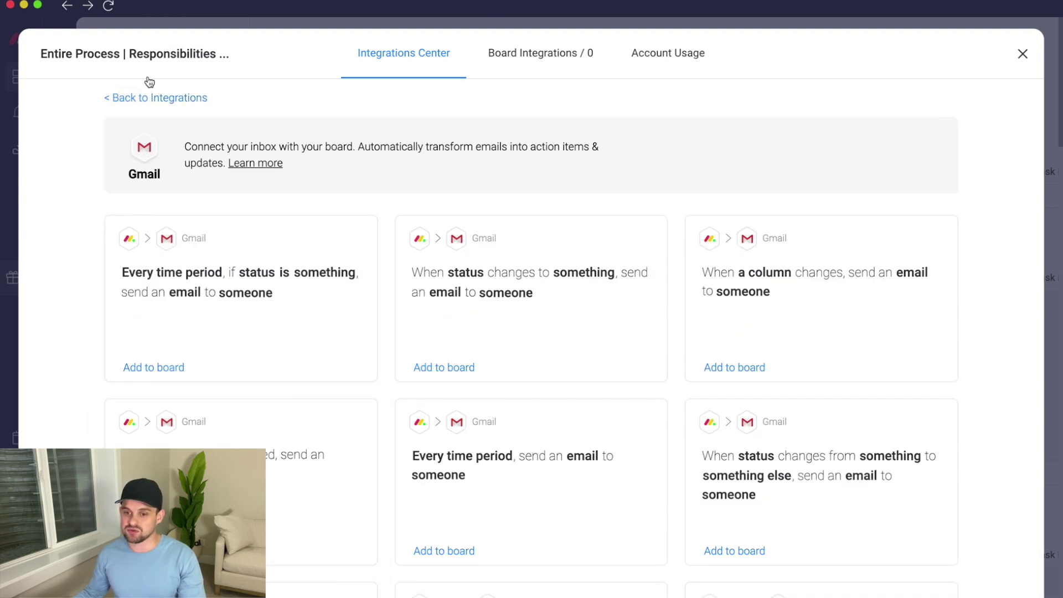
left_click(114, 100)
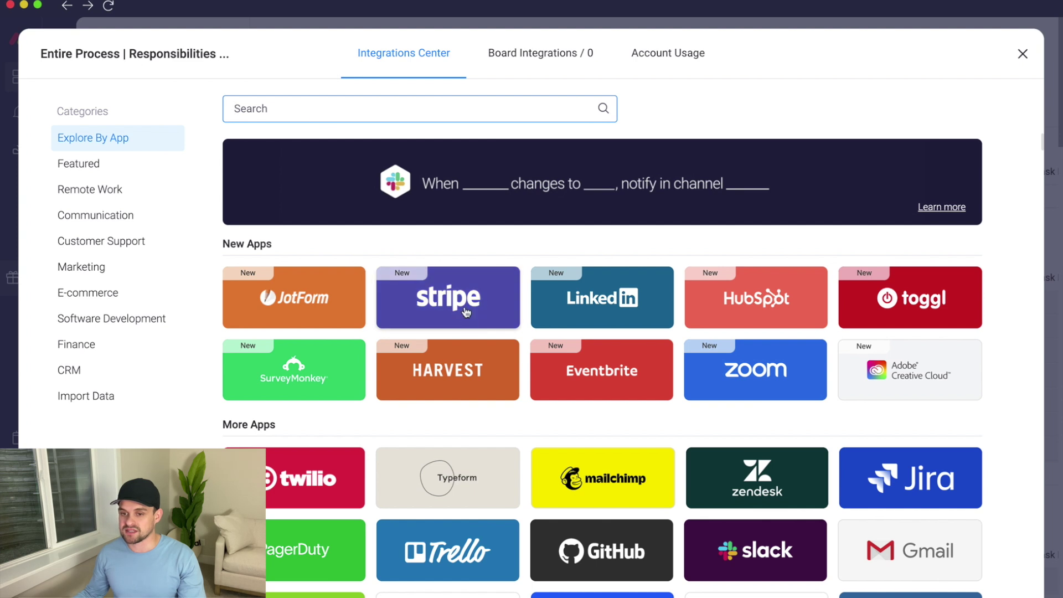
scroll(410, 489, "down", 2)
scroll(411, 490, "up", 2)
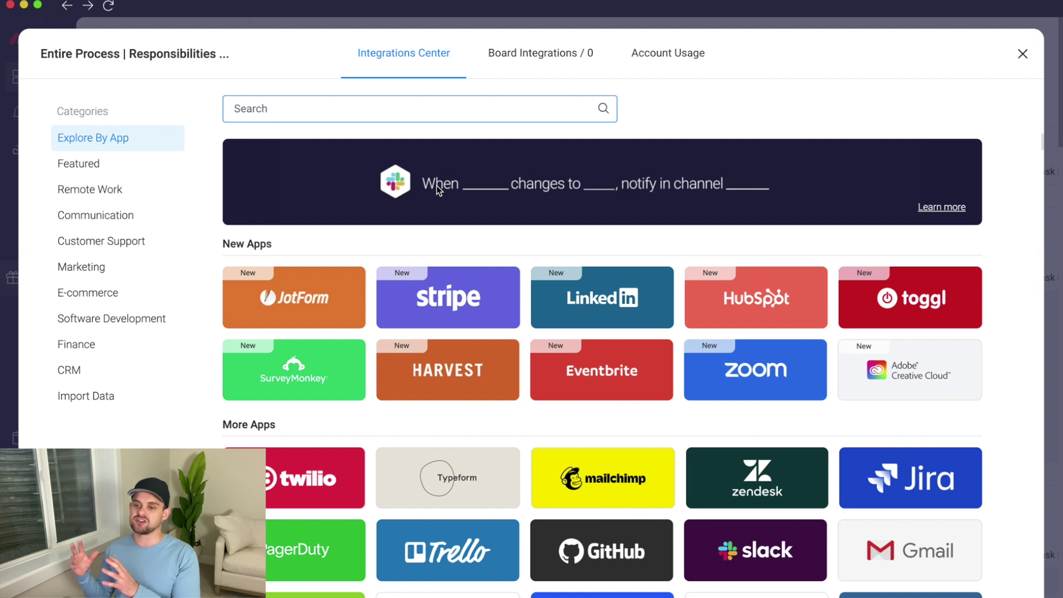
Step: Search the integrations for slack and view the account selection for its "When an item is created, notify in channel" recipe without choosing an account
type("slack")
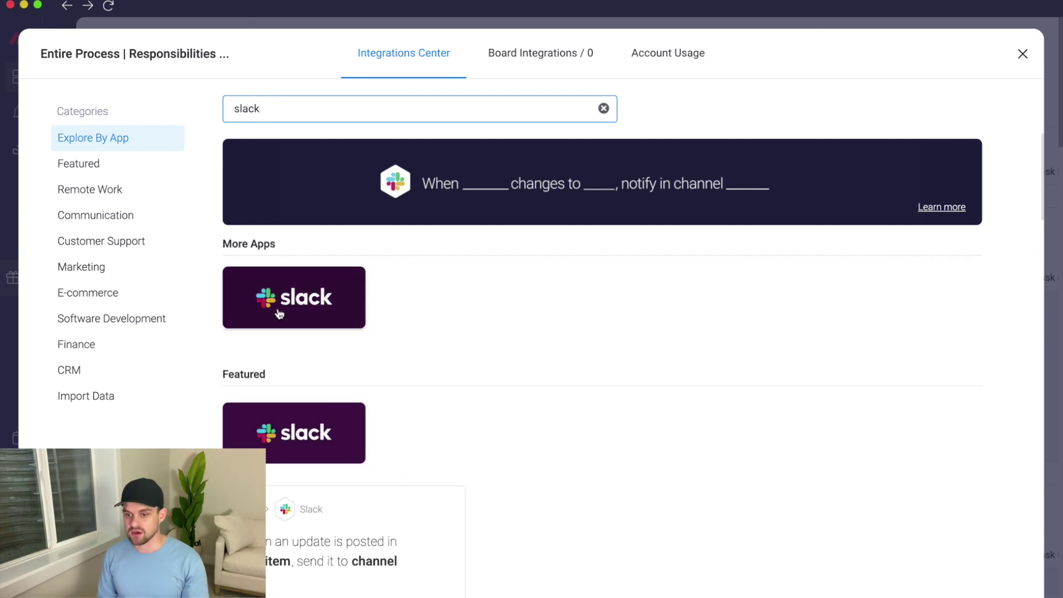
left_click(278, 308)
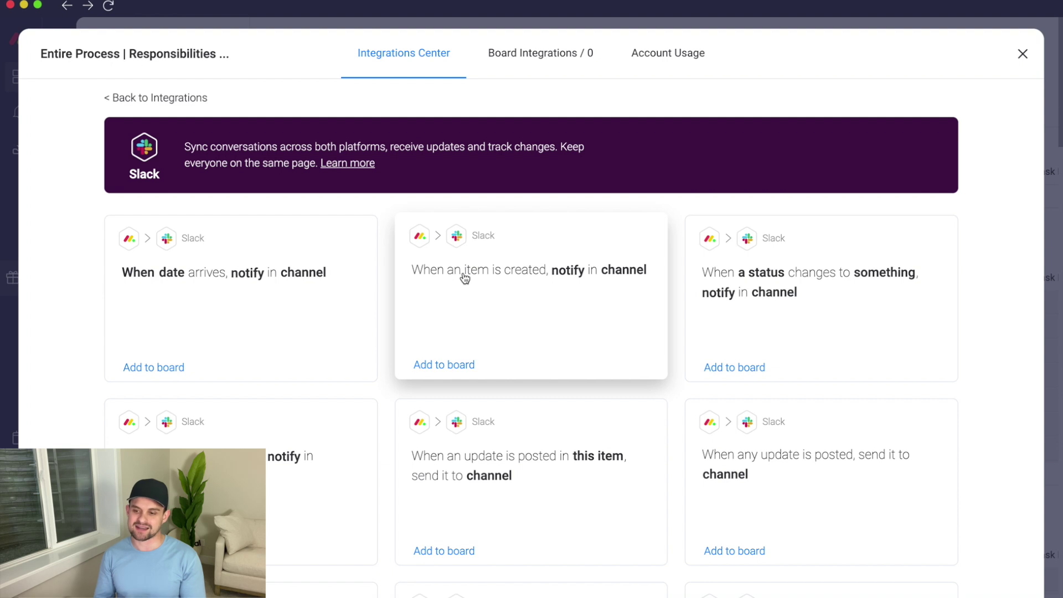
left_click(468, 274)
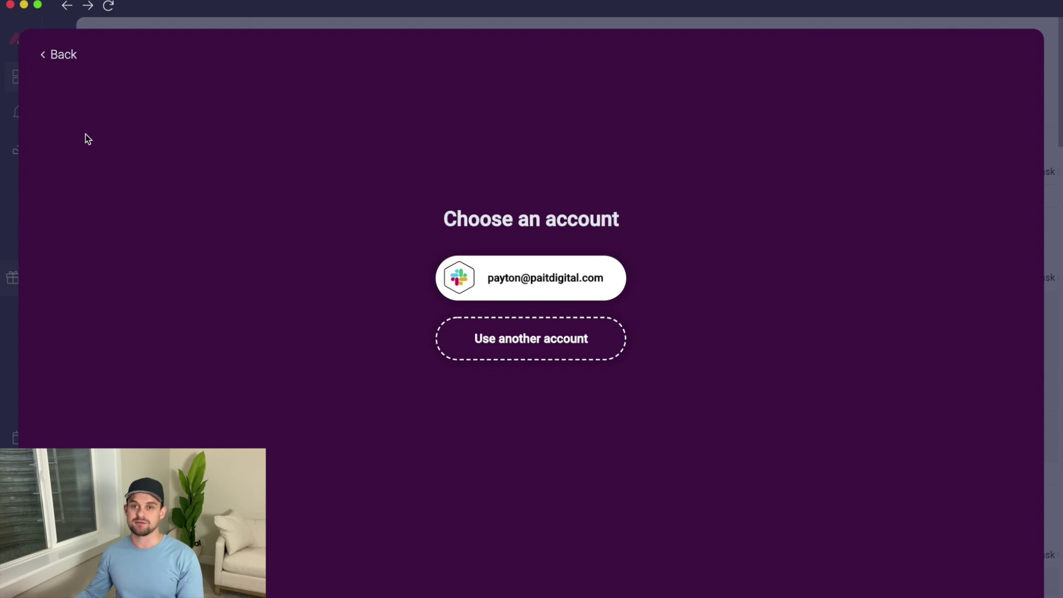
left_click(56, 56)
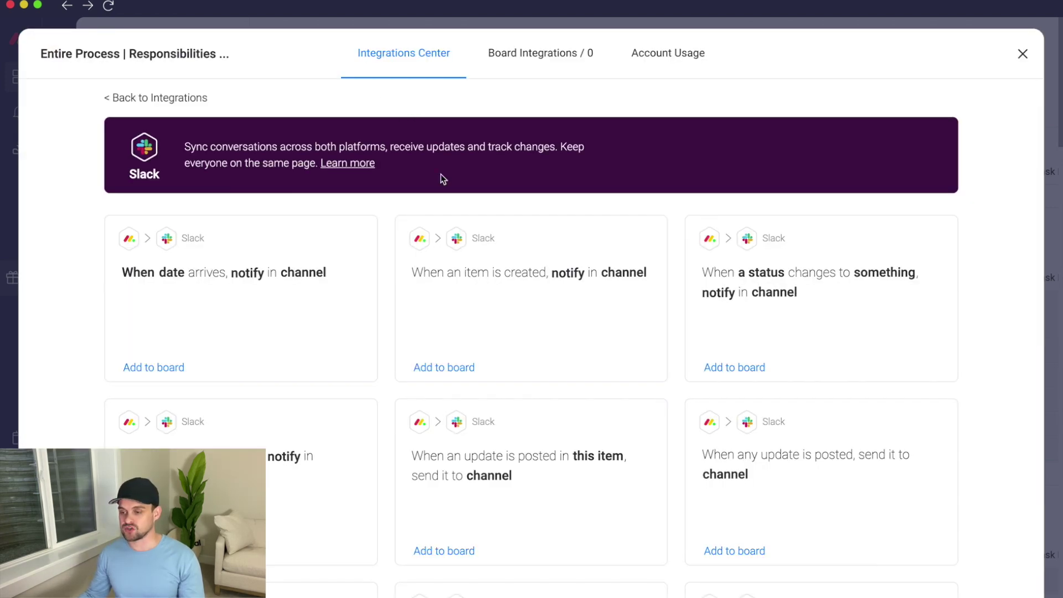
Step: Close the Integrations Center and look over the task groups of the Entire Process | Responsibilities board
left_click(1023, 55)
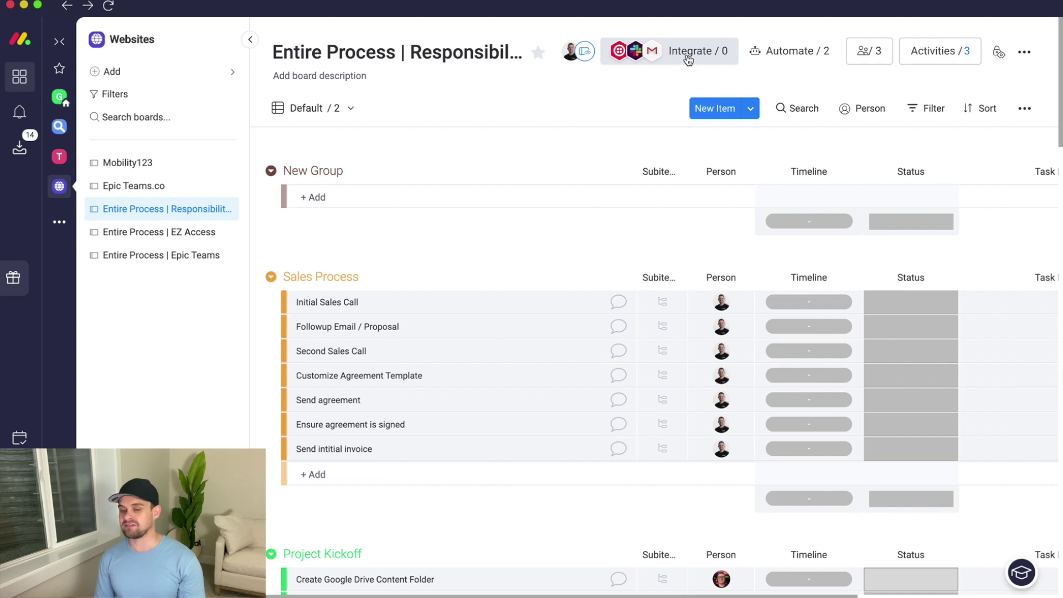
scroll(482, 288, "down", 2)
scroll(483, 288, "up", 2)
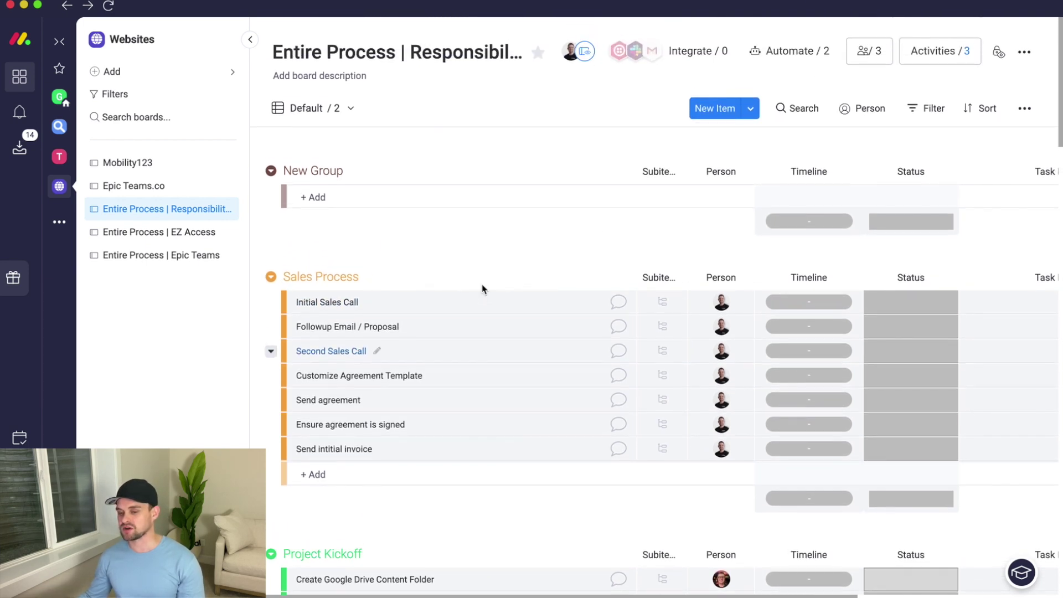